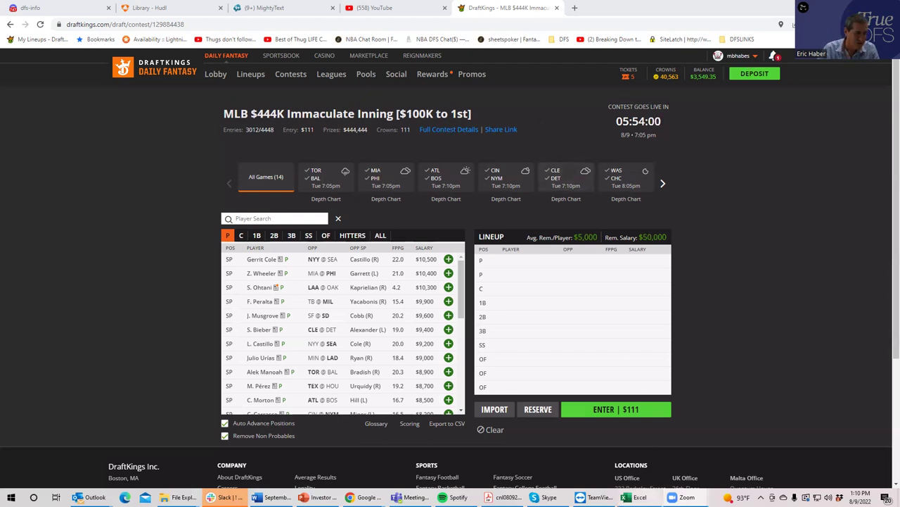
- Drag the MLBDK_Proj Excel workbook onto the screen over the DraftKings contest page
mouse_move(631, 497)
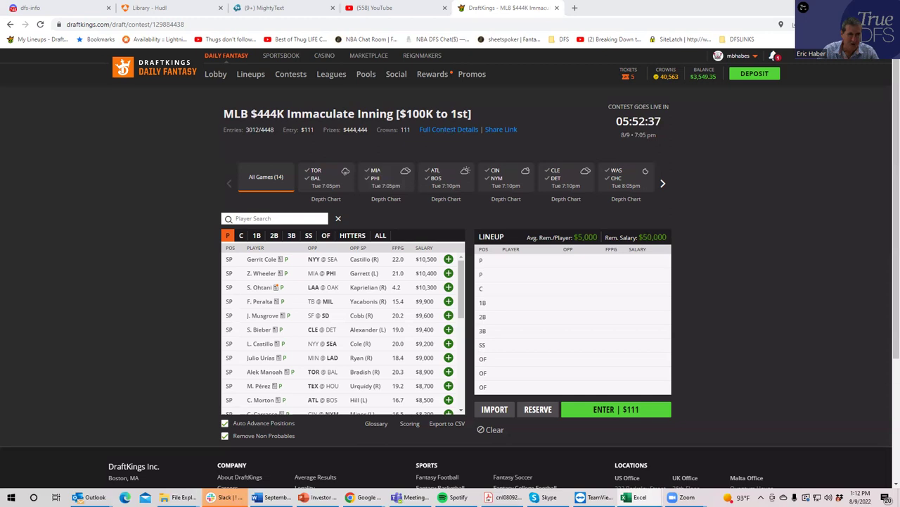
left_click_drag(899, 76, 748, 79)
- Maximize the MLBDK_Proj Excel window so the TrueDFS projections sheet fills the screen
double_click(745, 79)
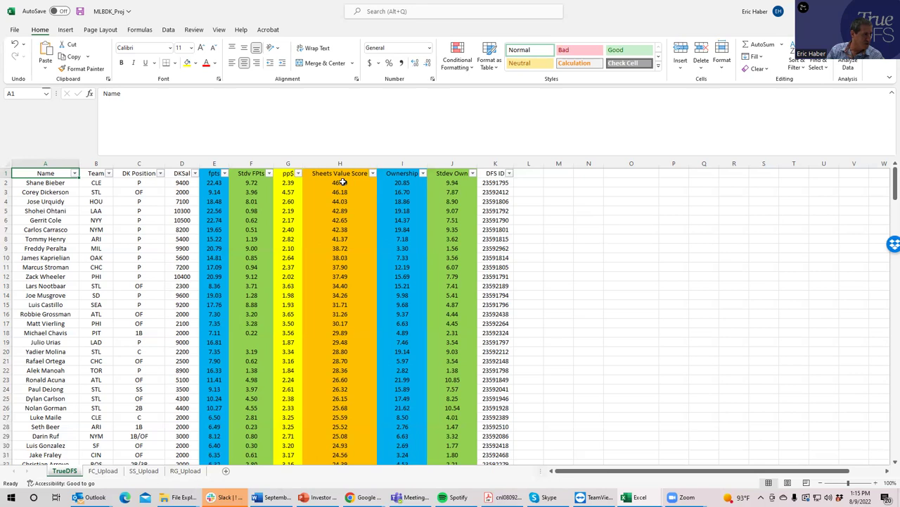
left_click(189, 202)
left_click(341, 201)
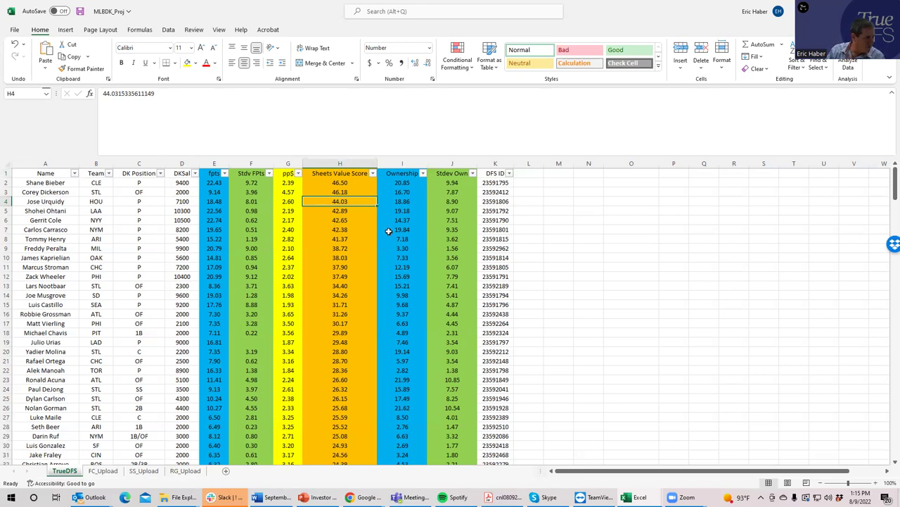
left_click(338, 267)
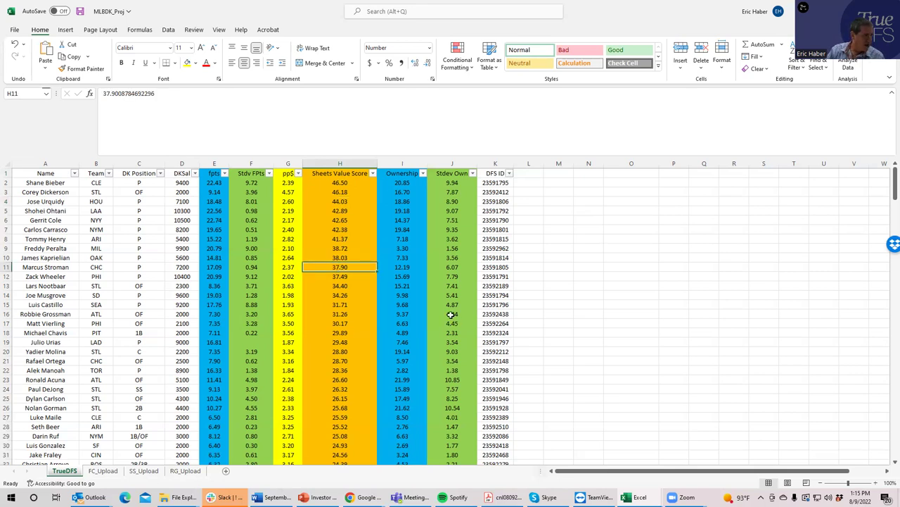
left_click(343, 200)
left_click(341, 250)
left_click(343, 266)
left_click(177, 239)
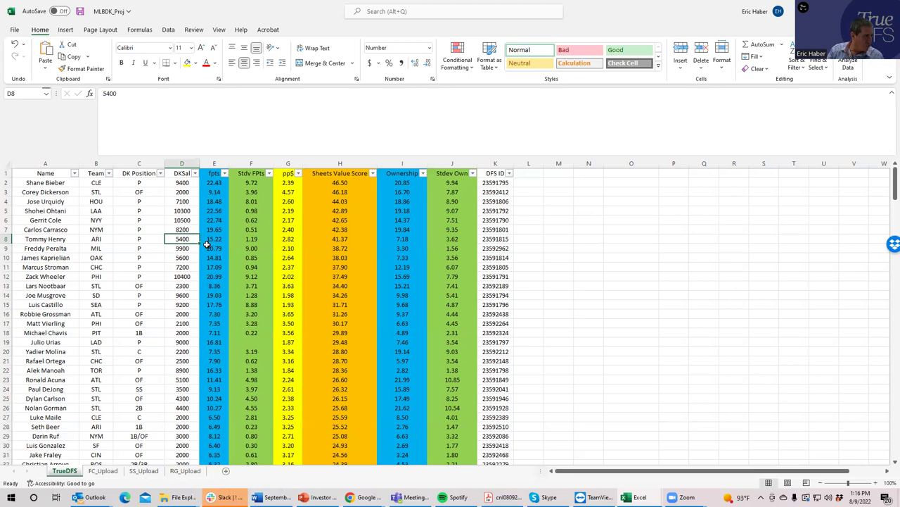
left_click(183, 258)
left_click(181, 239)
left_click(183, 258)
left_click(180, 238)
left_click(183, 257)
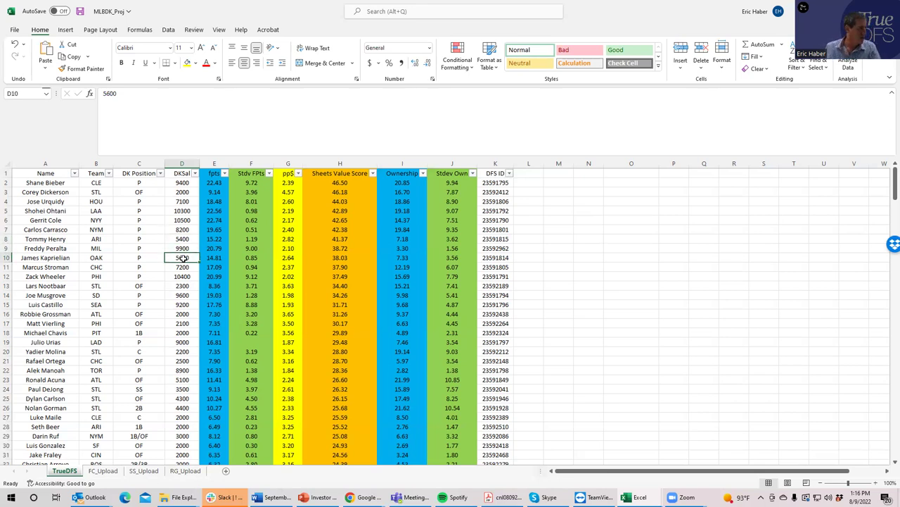
left_click(180, 211)
left_click(181, 229)
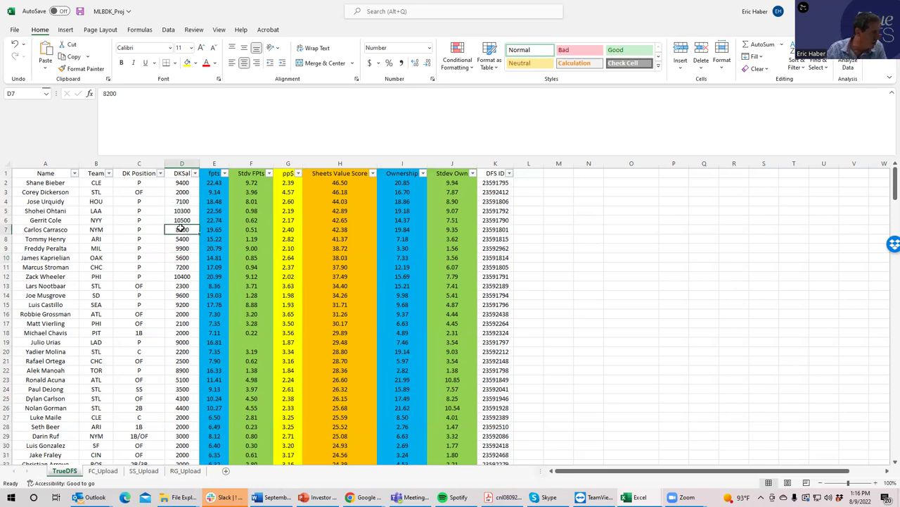
left_click(186, 275)
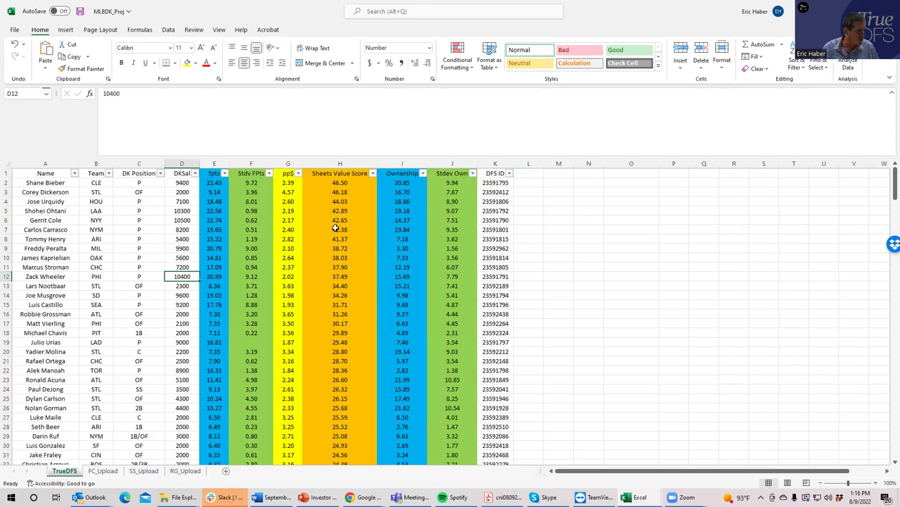
left_click(332, 275)
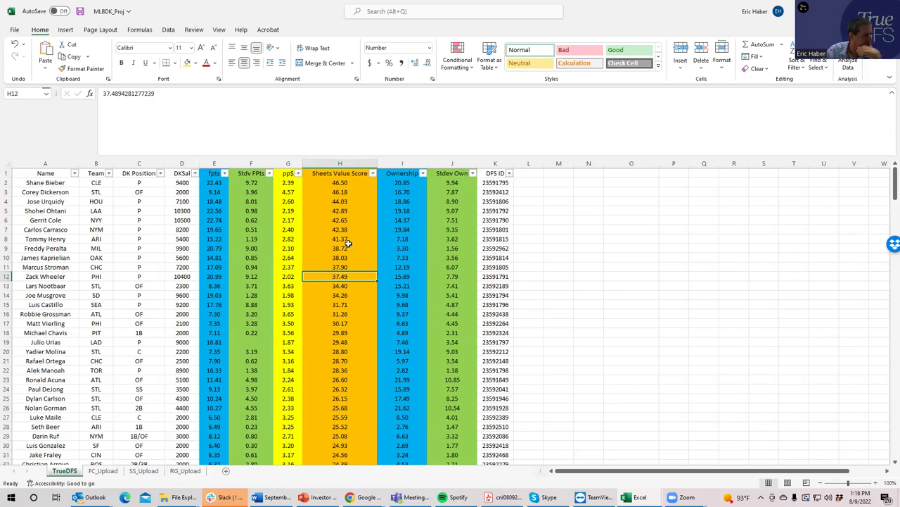
left_click(340, 247)
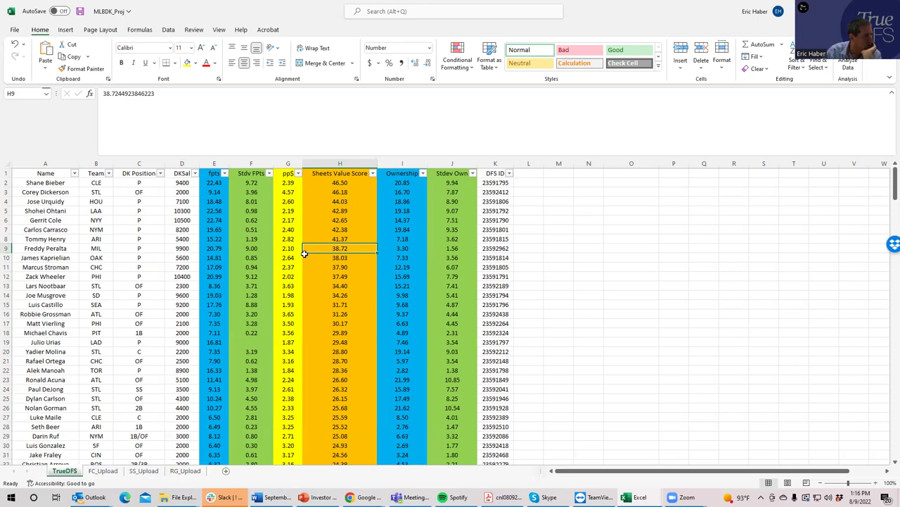
left_click(405, 248)
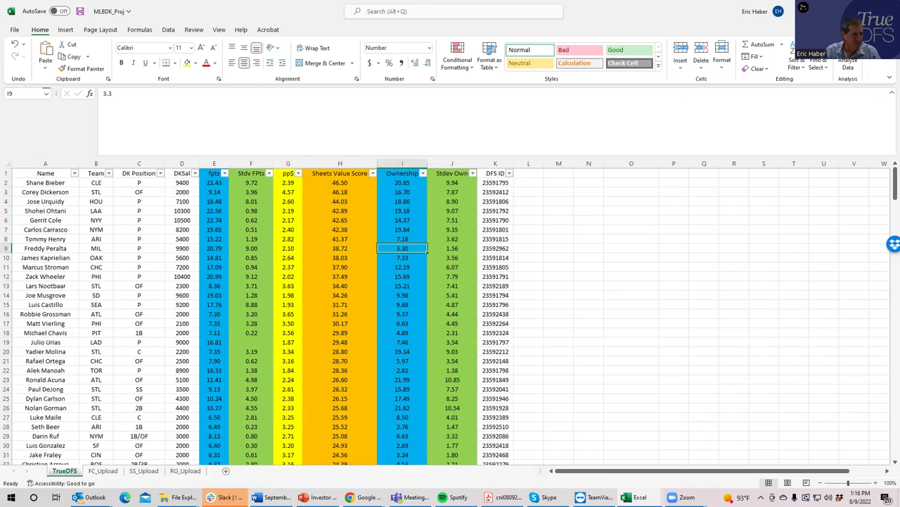
- Back in DraftKings, scroll the game strip right and filter pitchers to the TB @ MIL game
key("alt+Tab")
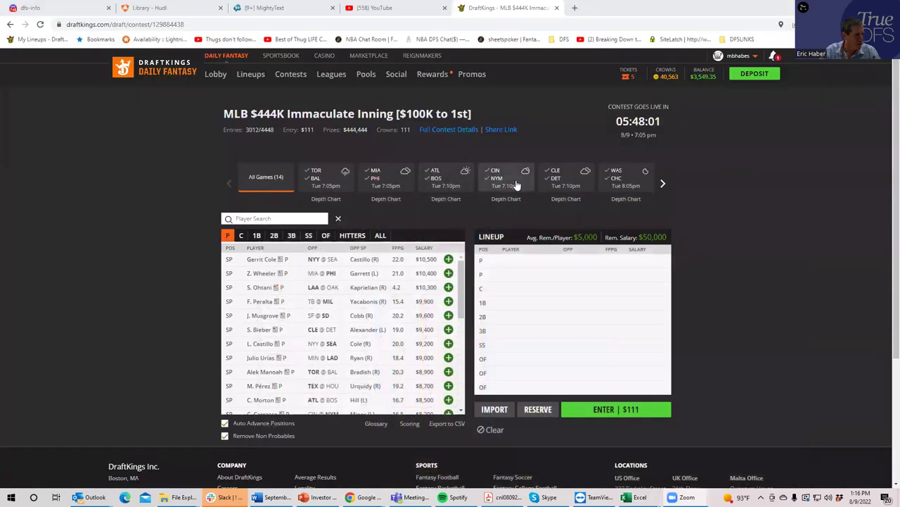
left_click(662, 184)
left_click(661, 185)
left_click(315, 184)
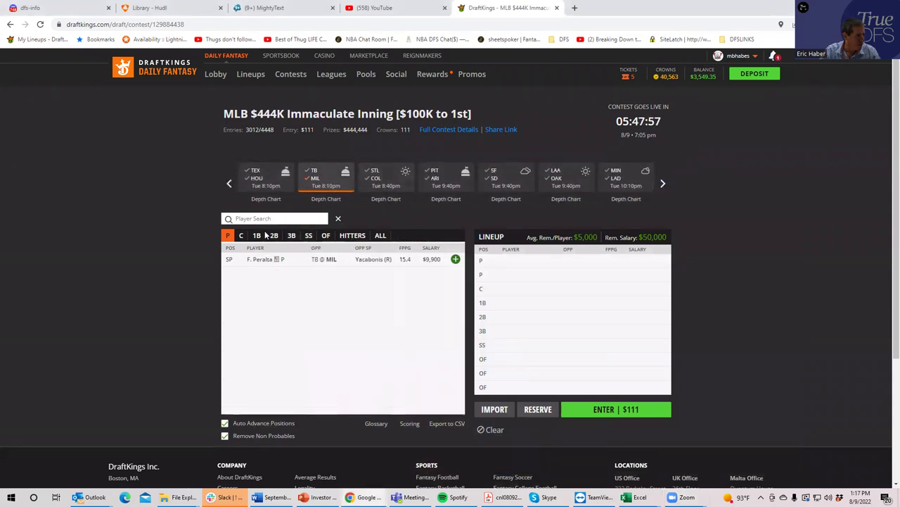
- Open Freddy Peralta's player card, review his game log, then close the card
left_click(257, 261)
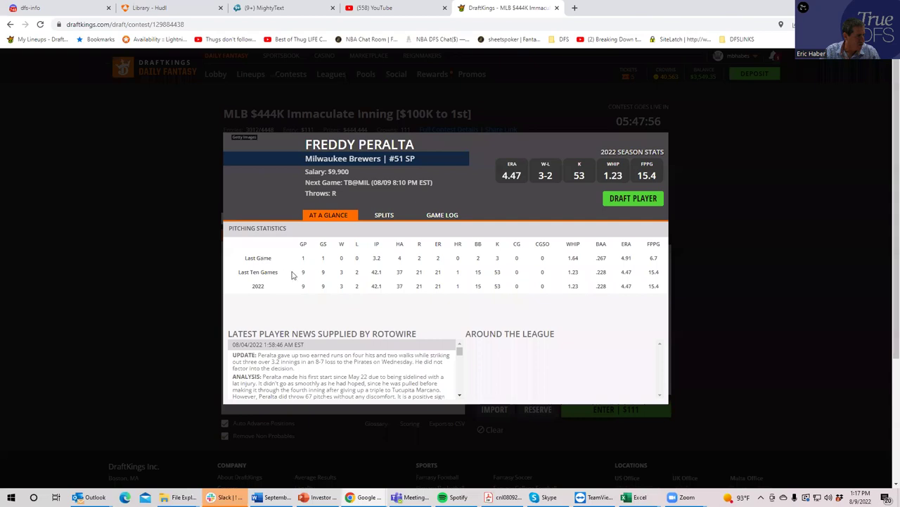
left_click(439, 220)
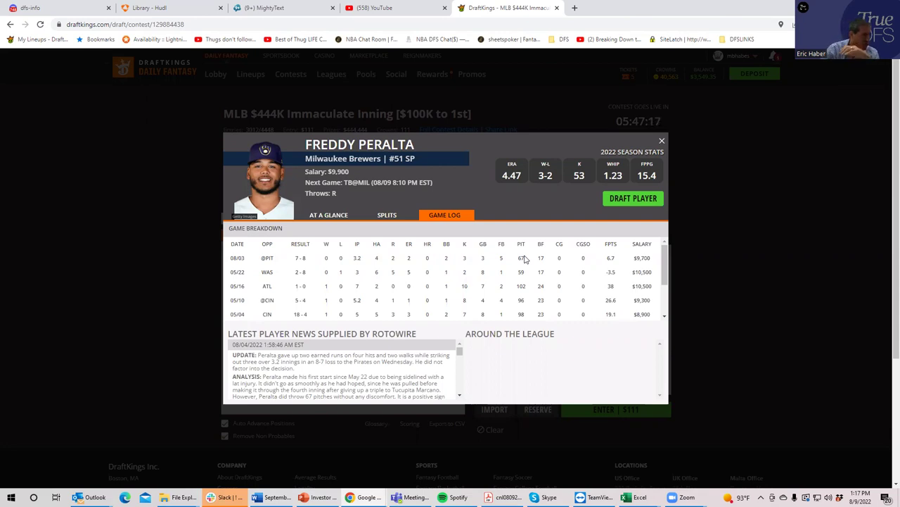
left_click(661, 141)
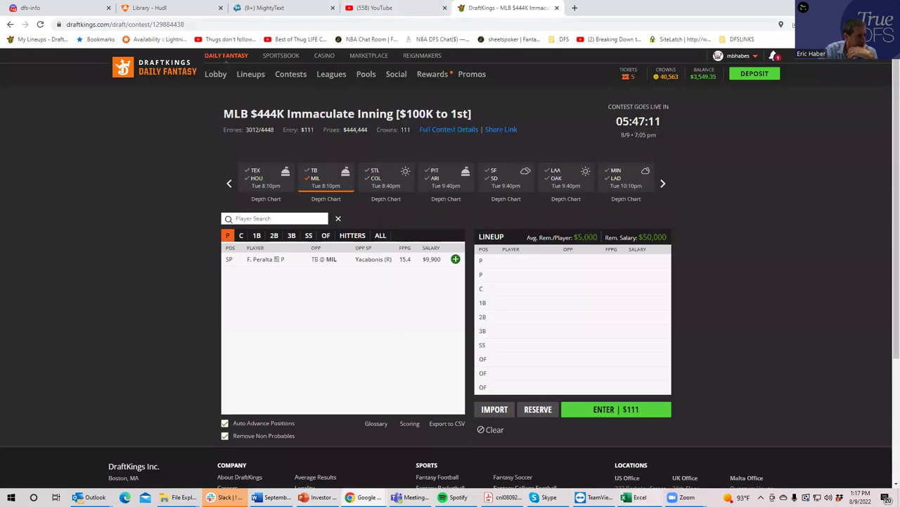
- Switch from DraftKings to the MLBDK_Proj workbook using the Excel taskbar preview
mouse_move(636, 497)
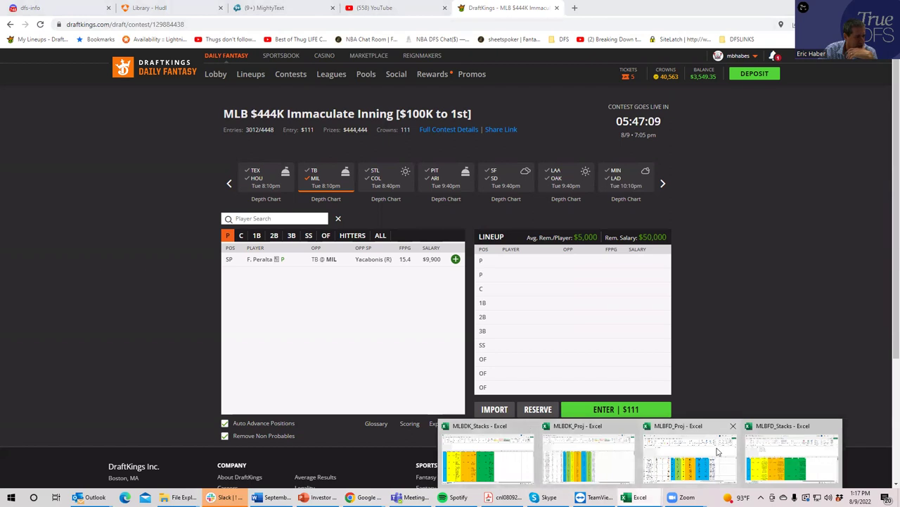
left_click(687, 459)
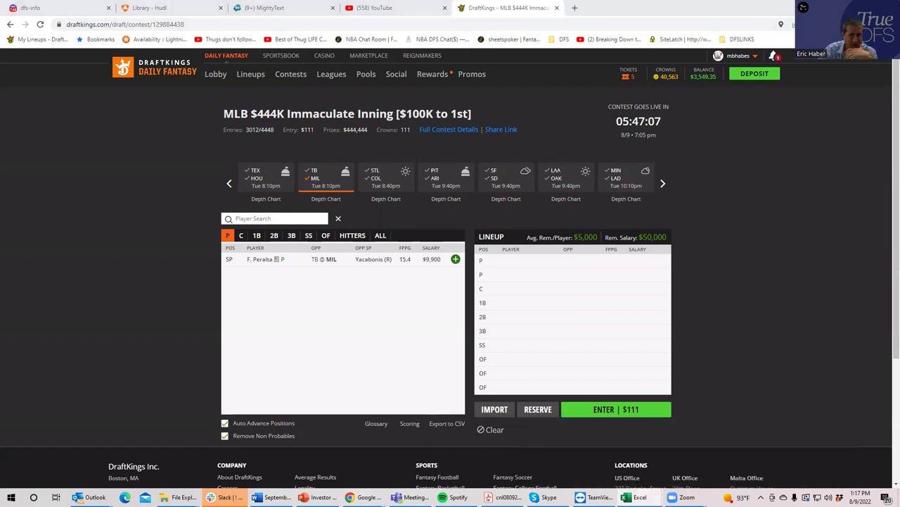
mouse_move(636, 497)
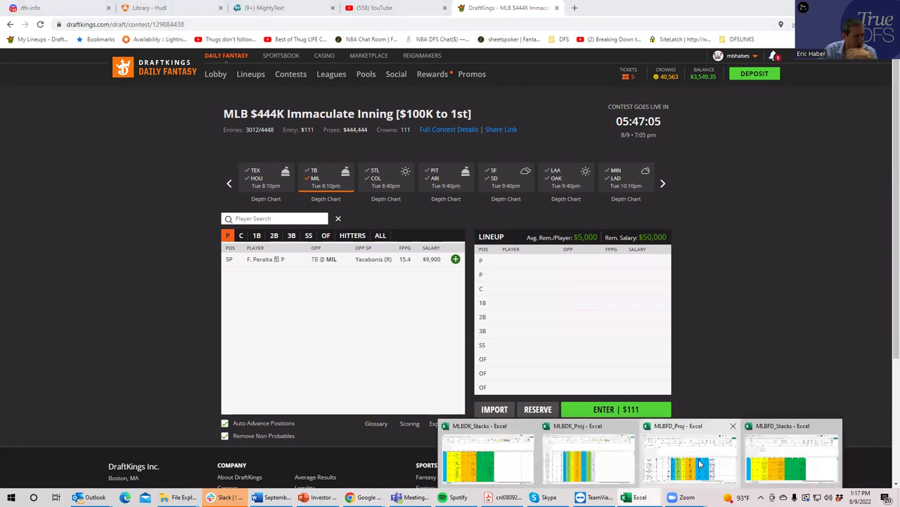
left_click(583, 457)
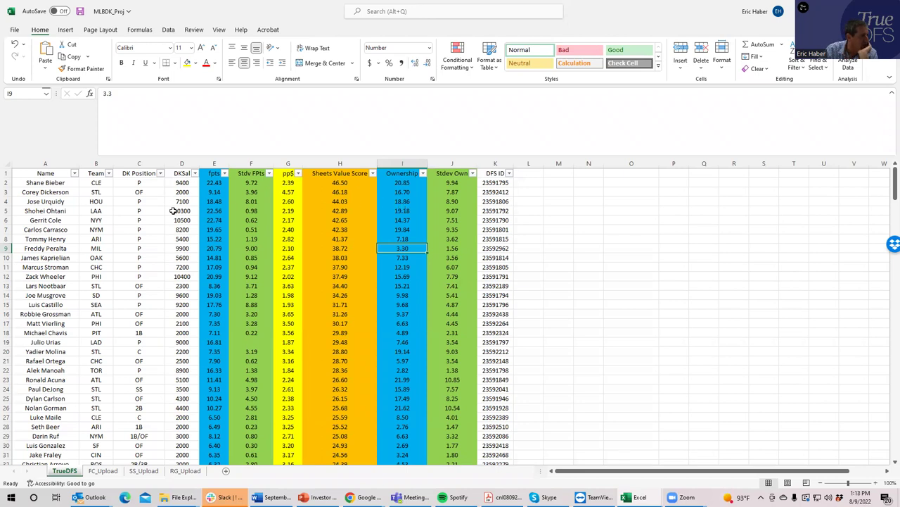
- Check Peralta's salary and ownership, Henry's salary, and Urquidy's 7100 salary and 18.86 ownership
left_click(169, 248)
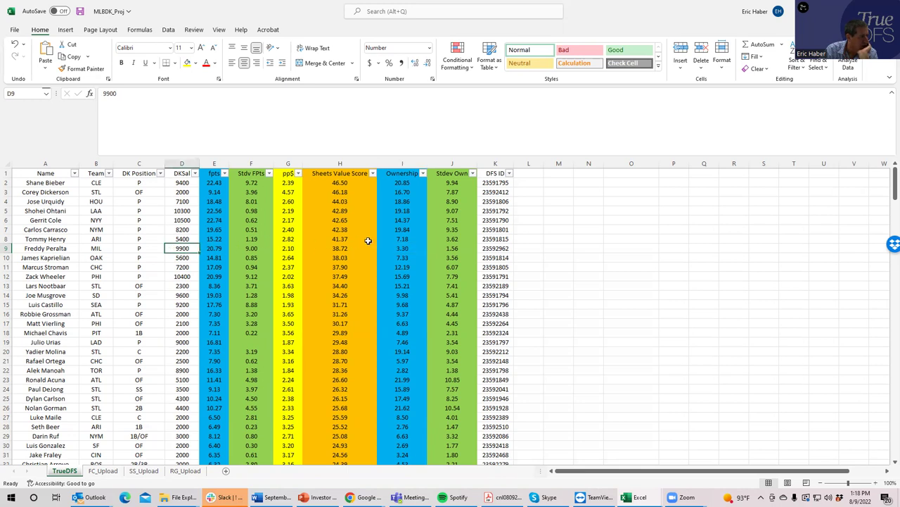
left_click(403, 249)
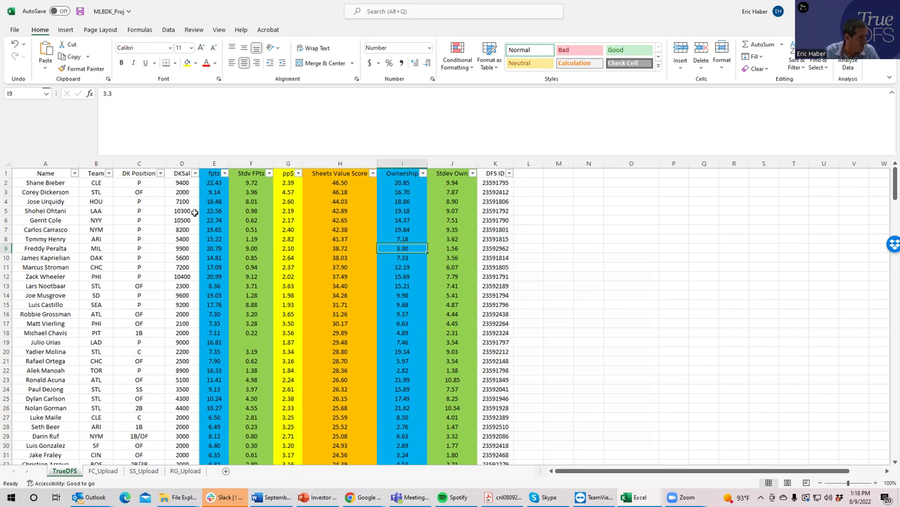
left_click(181, 238)
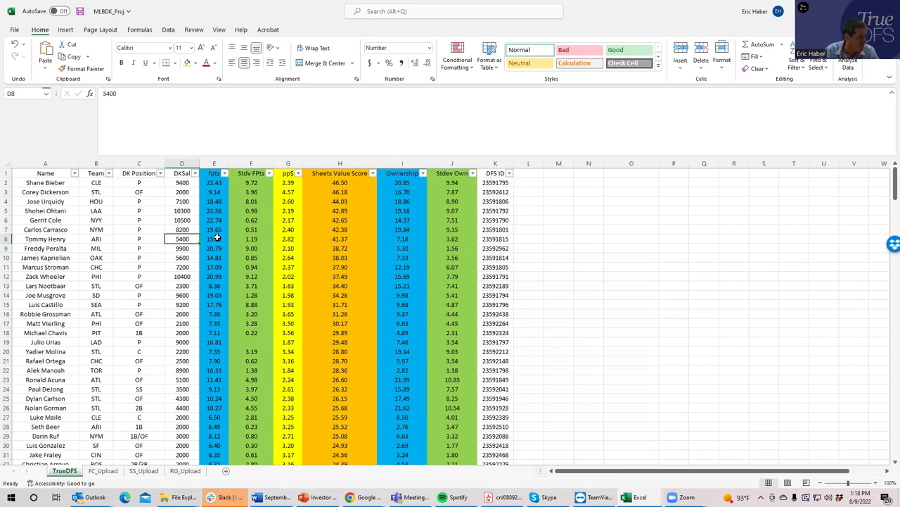
left_click(187, 198)
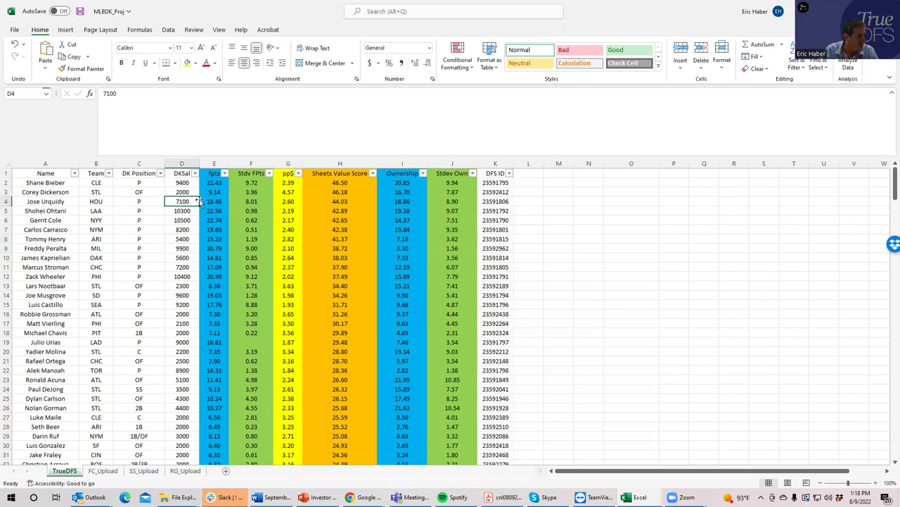
left_click(341, 202)
left_click(400, 201)
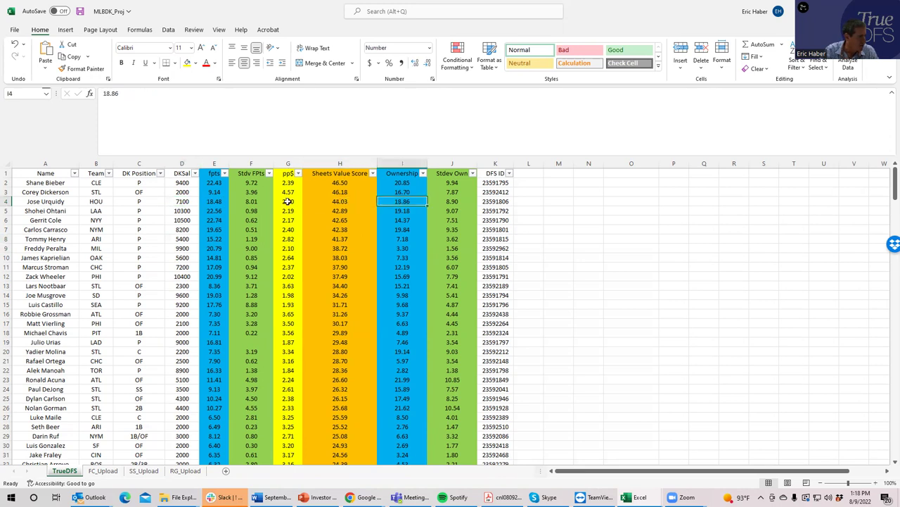
- Compare value scores for the top pitchers, including Gerrit Cole and Tommy Henry's 5400 salary
left_click_drag(334, 201, 333, 218)
left_click(340, 219)
left_click(343, 238)
left_click(186, 239)
left_click(382, 206)
left_click(339, 238)
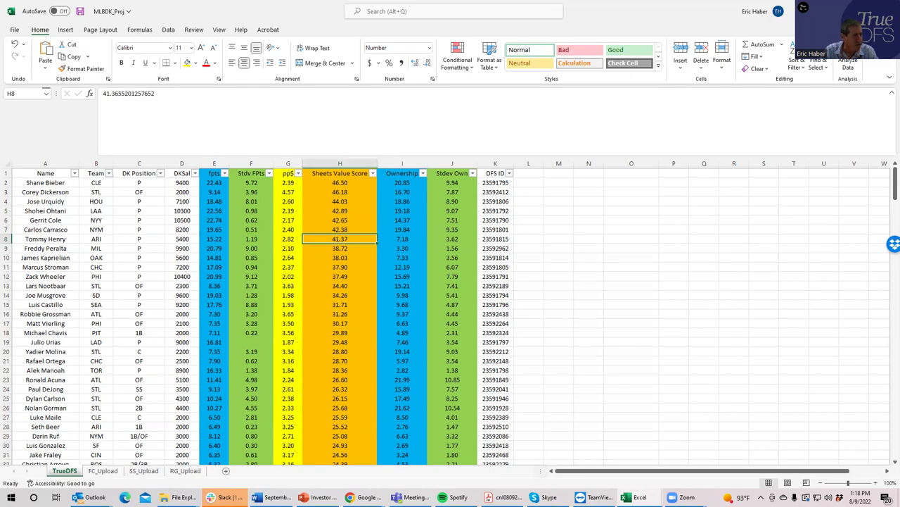
- Filter DraftKings pitchers to the TOR@BAL game to show Alek Manoah, then return to Excel
left_click(820, 10)
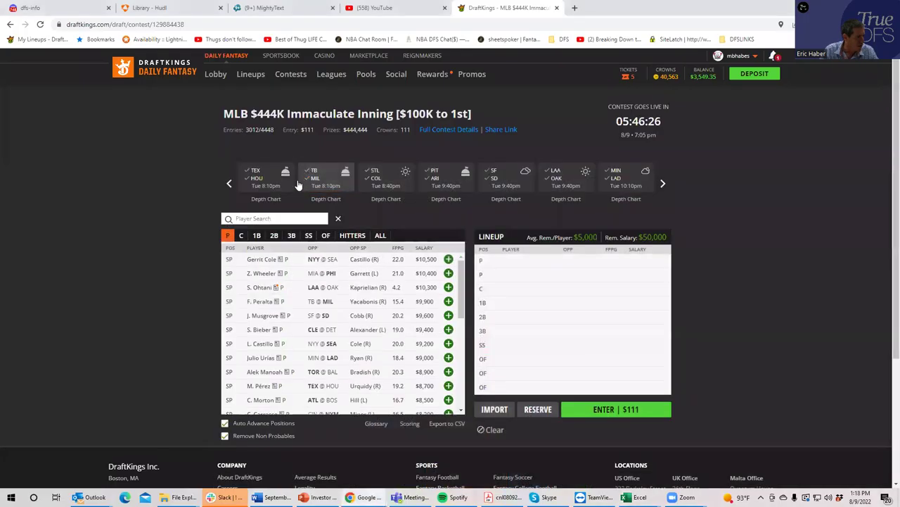
left_click(229, 184)
left_click(315, 172)
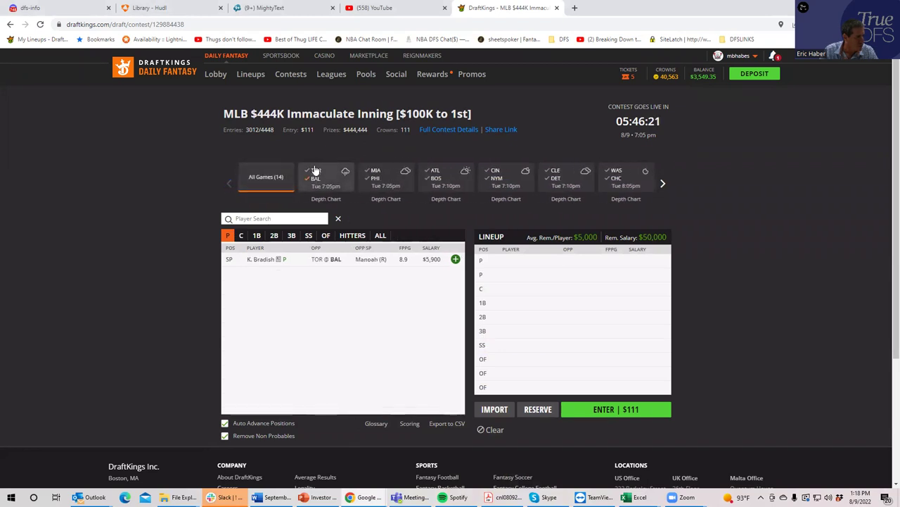
left_click(315, 171)
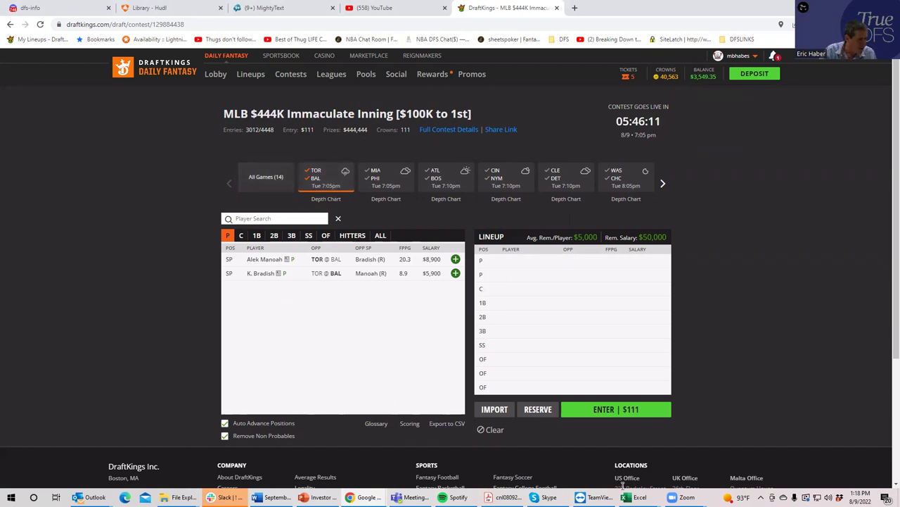
mouse_move(625, 497)
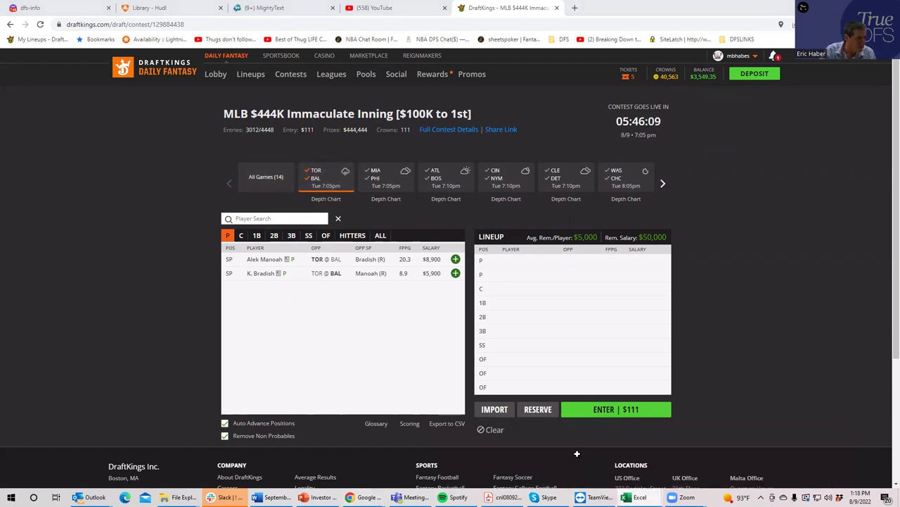
left_click(577, 453)
- Check Sheets Value Scores for Manoah, Urias, Acuna and Castillo in the TrueDFS sheet
left_click(588, 276)
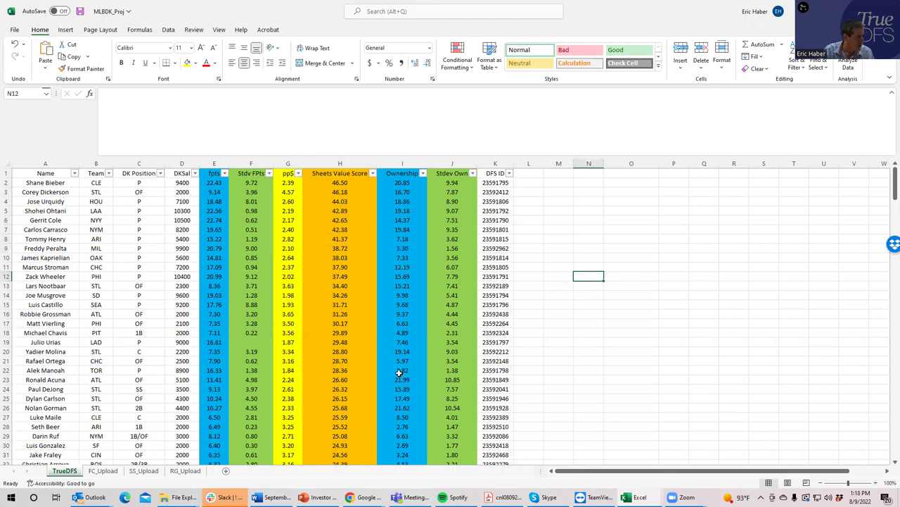
left_click(342, 369)
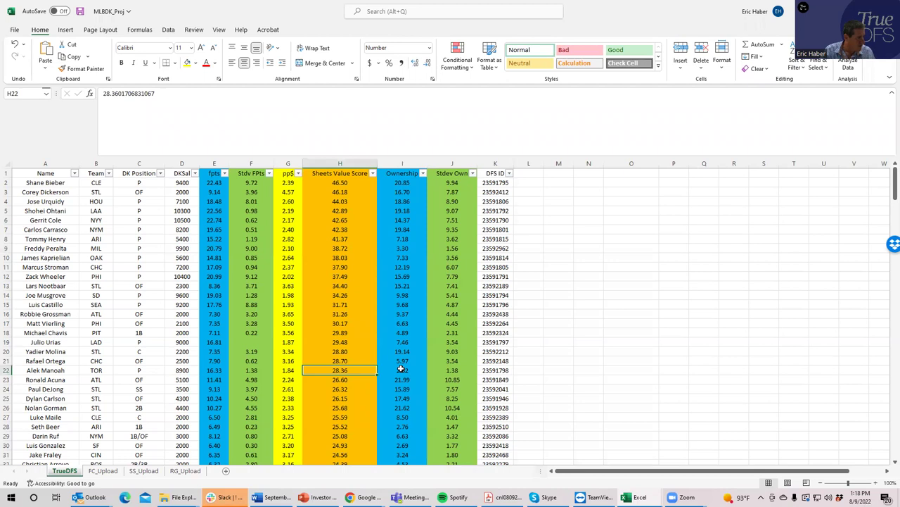
left_click(336, 342)
left_click(343, 382)
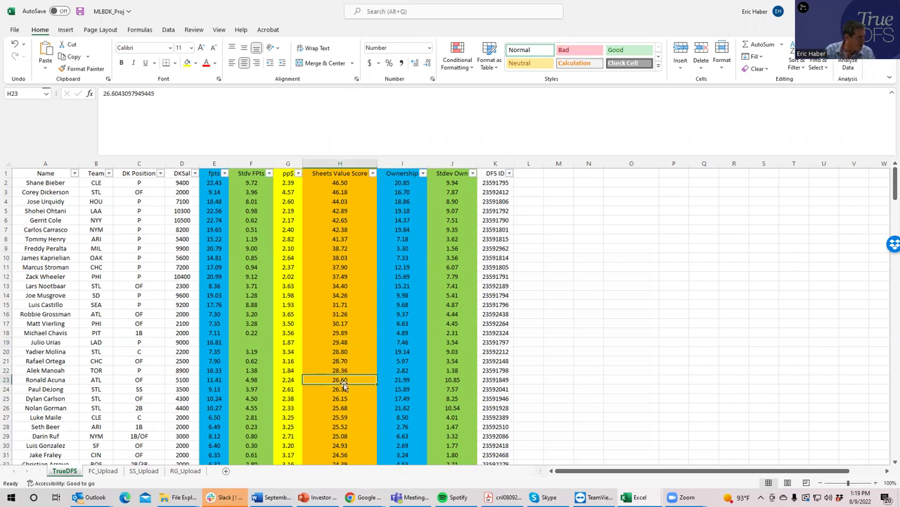
left_click(341, 303)
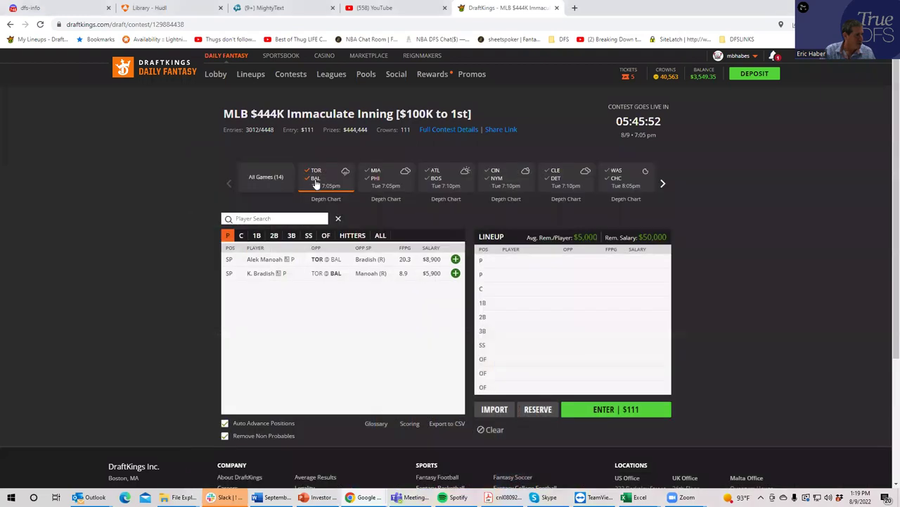
- In DraftKings, clear the TOR@BAL filter and show only MIA@PHI pitchers
left_click(316, 172)
left_click(317, 172)
left_click(373, 180)
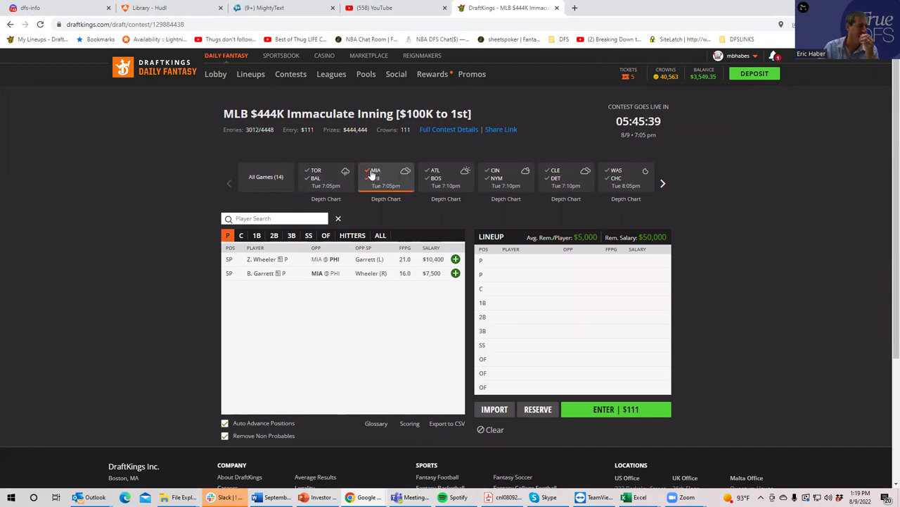
- Check pitchers game by game for ATL@BOS, CIN@NYM, CLE@DET and WAS@CHC, then reveal later games
left_click(373, 176)
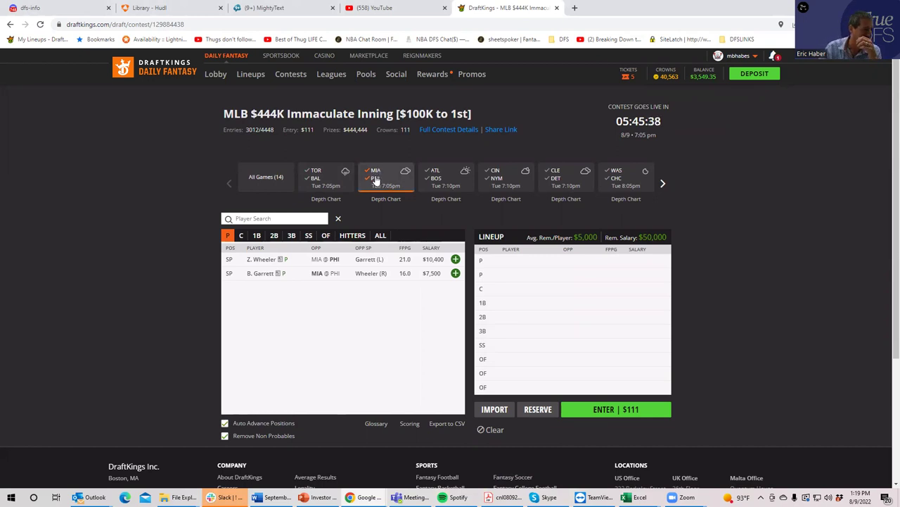
left_click(437, 177)
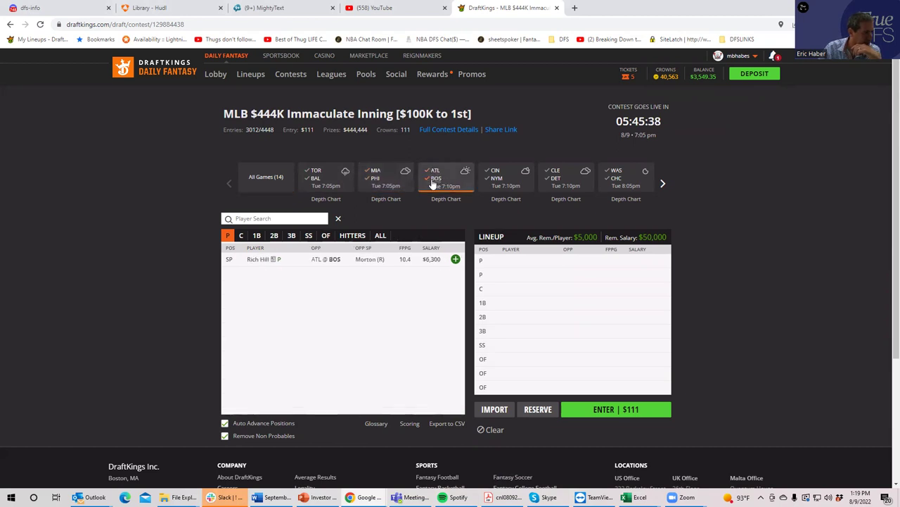
left_click(433, 176)
left_click(494, 181)
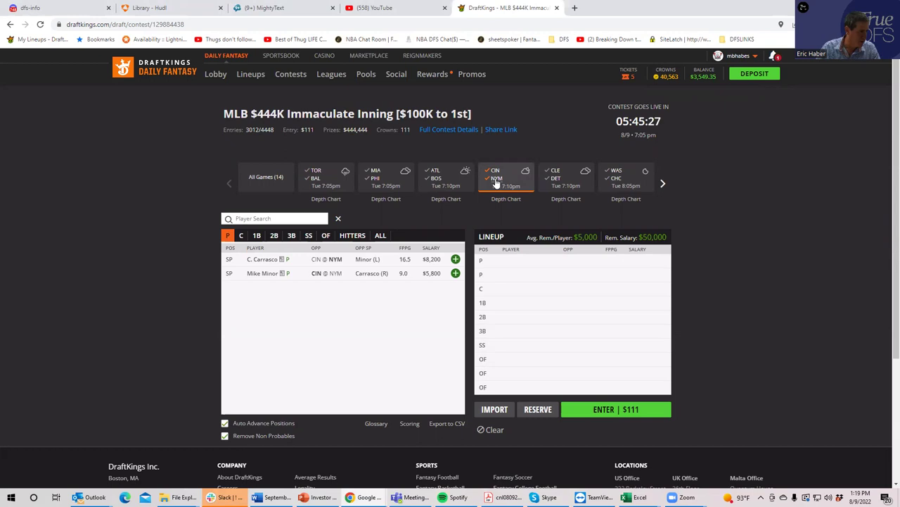
left_click(496, 179)
left_click(496, 173)
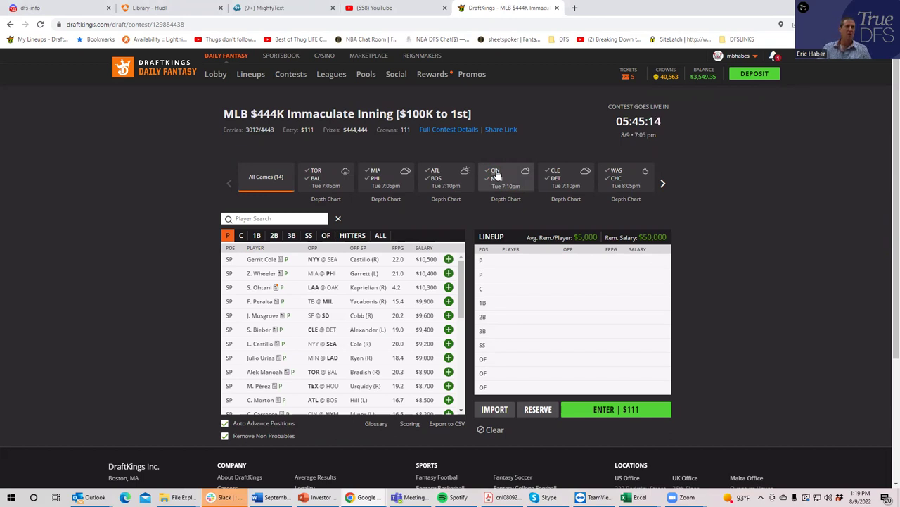
left_click(556, 180)
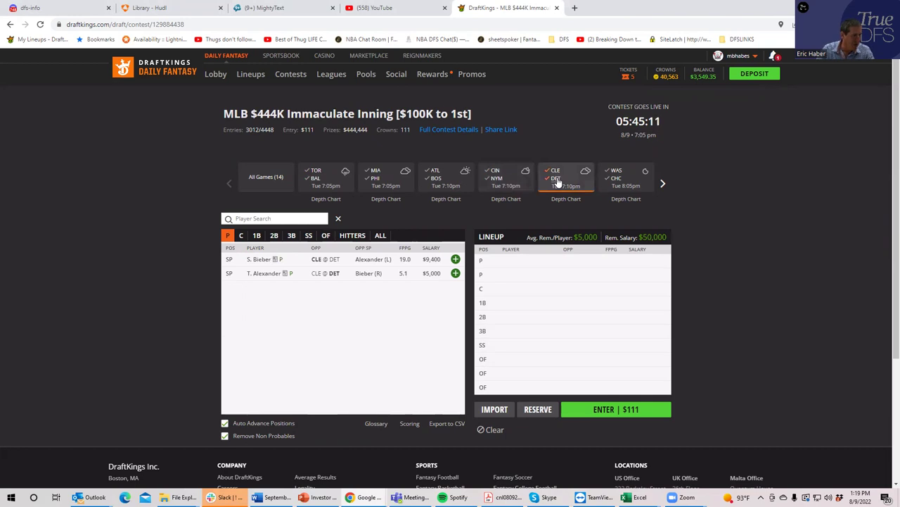
left_click(558, 181)
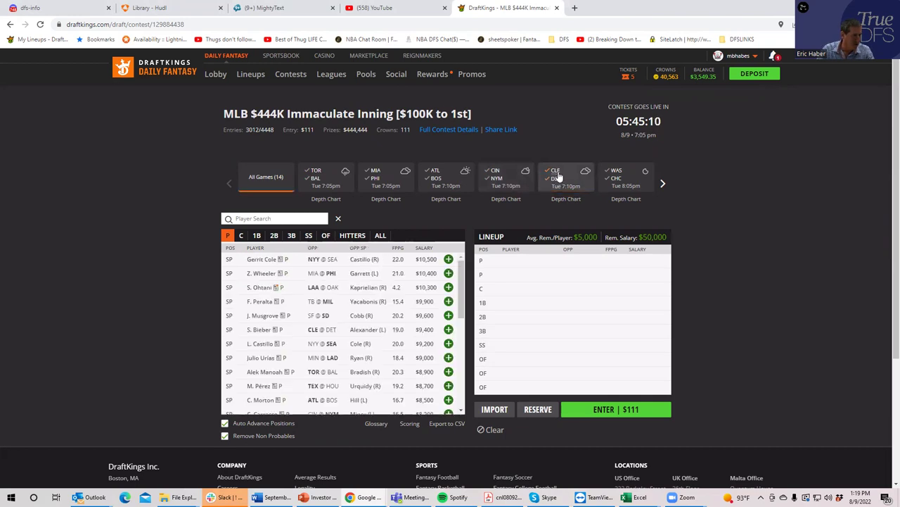
left_click(617, 181)
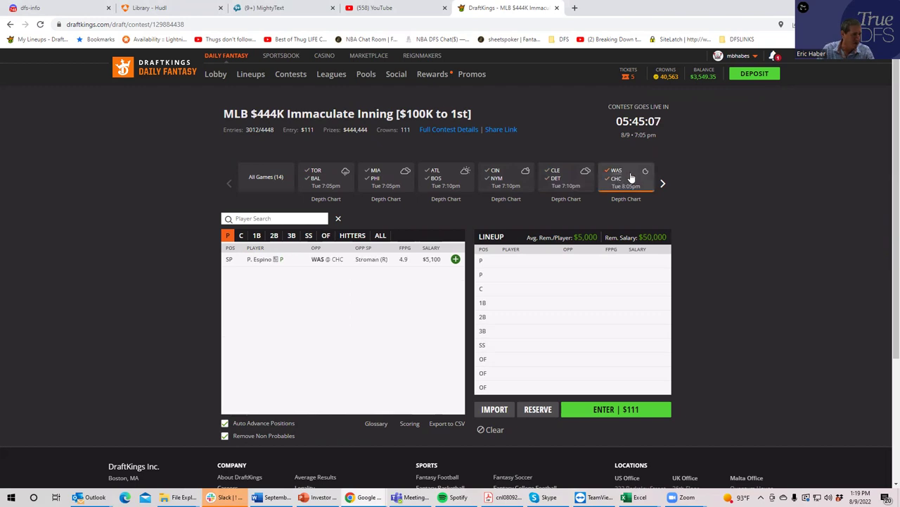
left_click(651, 183)
left_click(663, 185)
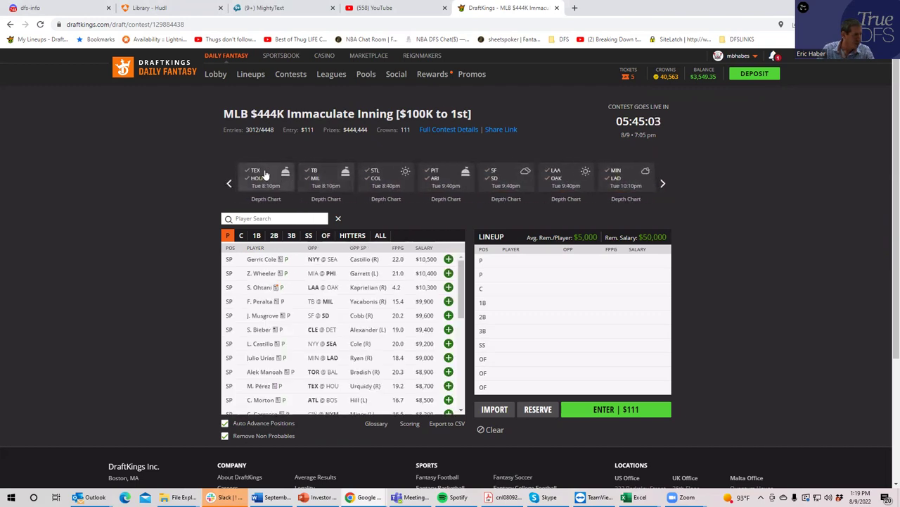
- Filter pitchers to TEX@HOU, including J. Urquidy, then TB@MIL, clearing each filter
left_click(259, 180)
left_click(258, 179)
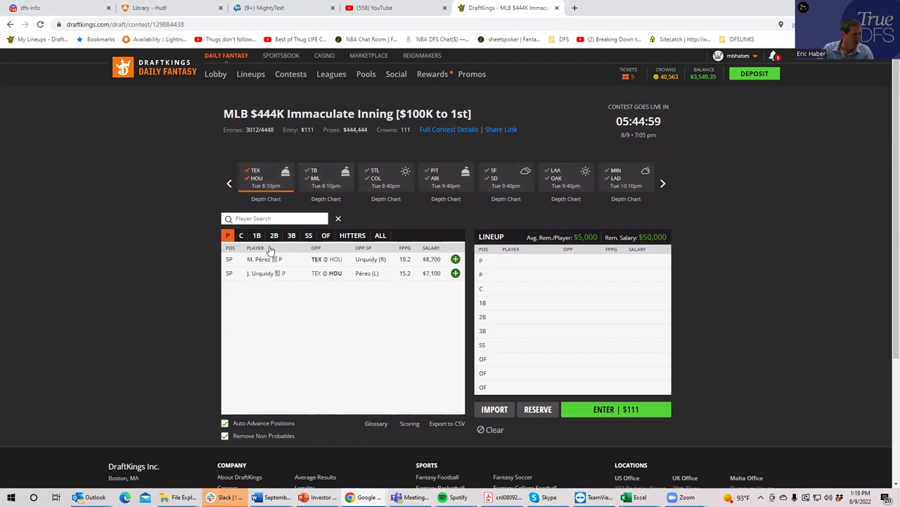
left_click(257, 178)
left_click(255, 170)
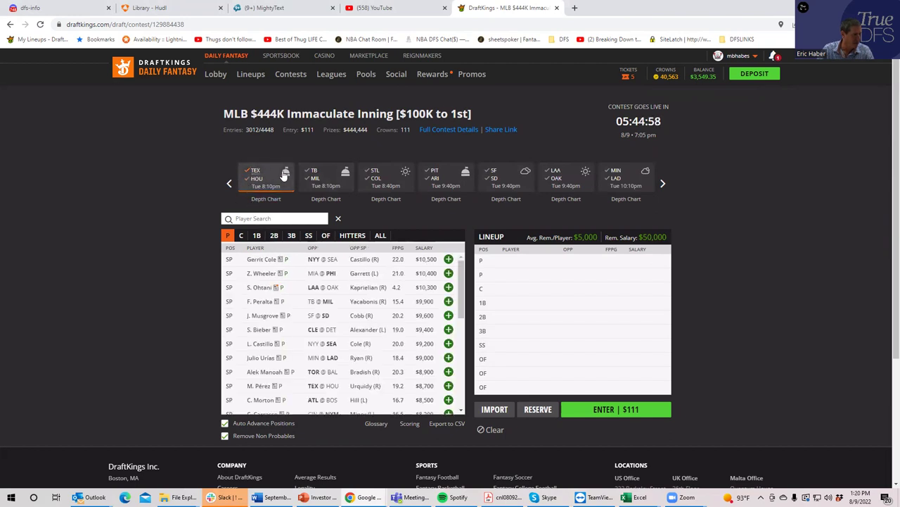
left_click(315, 176)
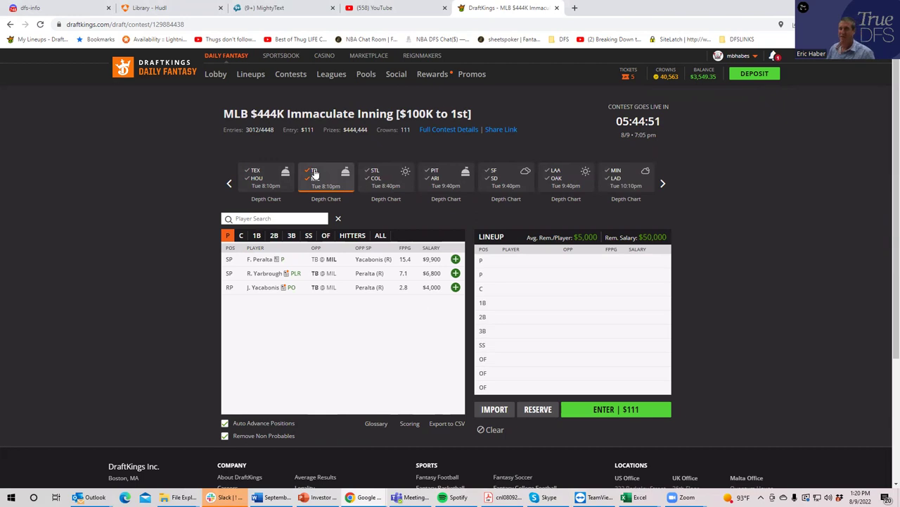
left_click(310, 180)
- Check STL@COL, PIT@ARI and SF@SD pitchers in turn, ending with all pitchers listed
left_click(376, 173)
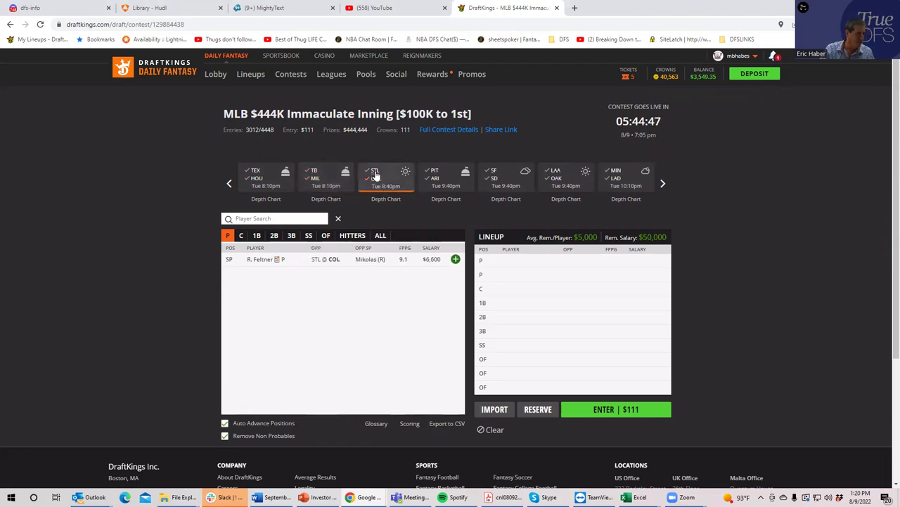
left_click(376, 172)
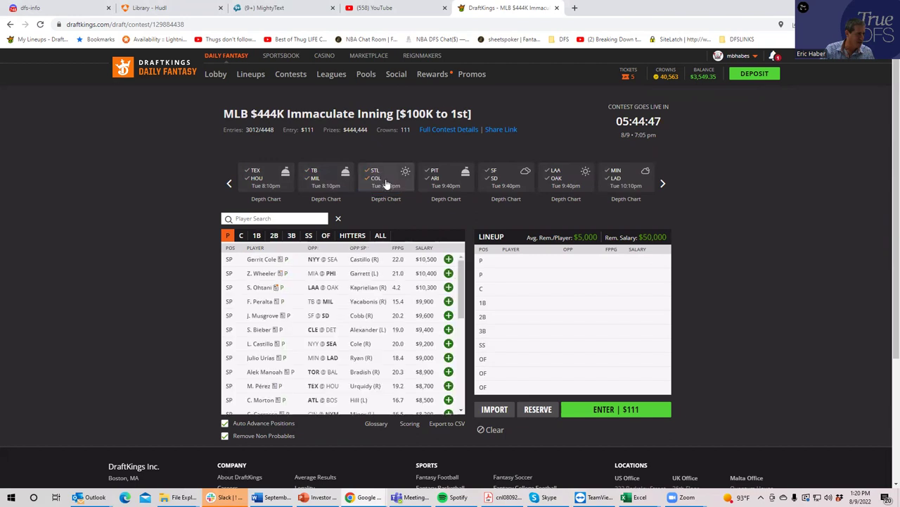
left_click(438, 182)
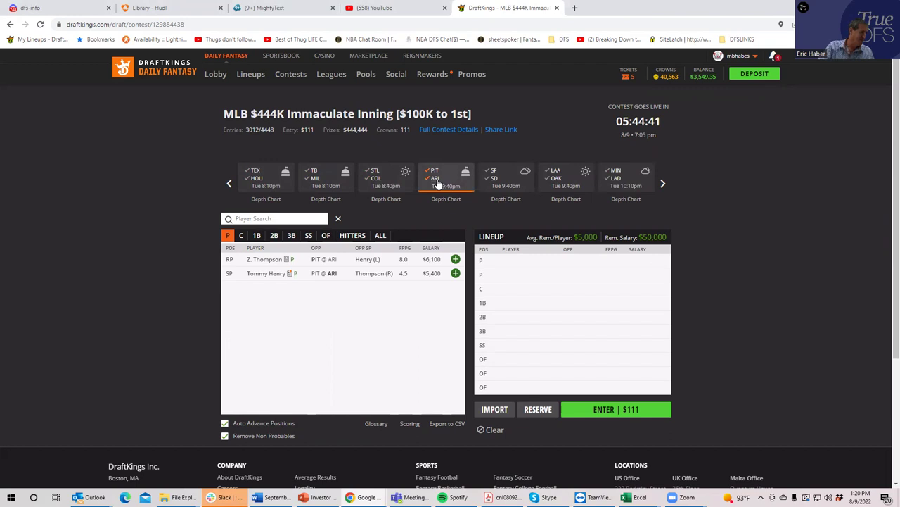
left_click(438, 175)
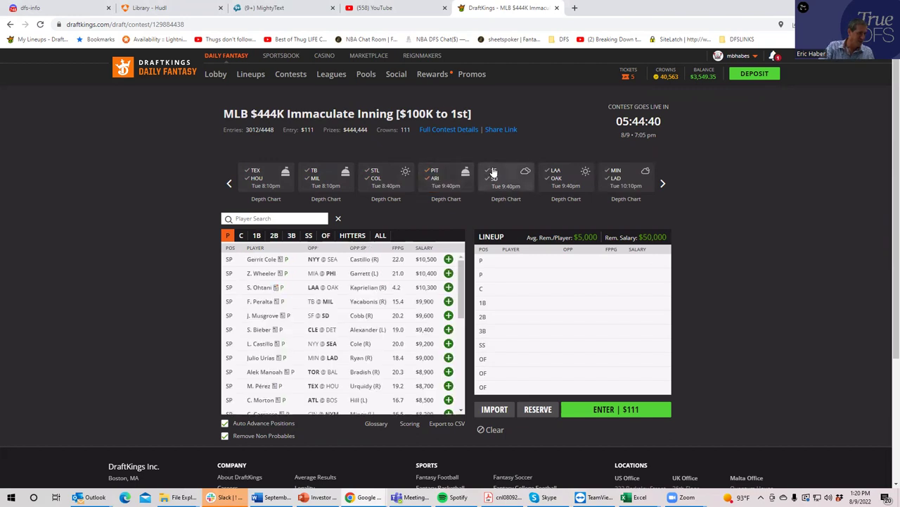
left_click(494, 172)
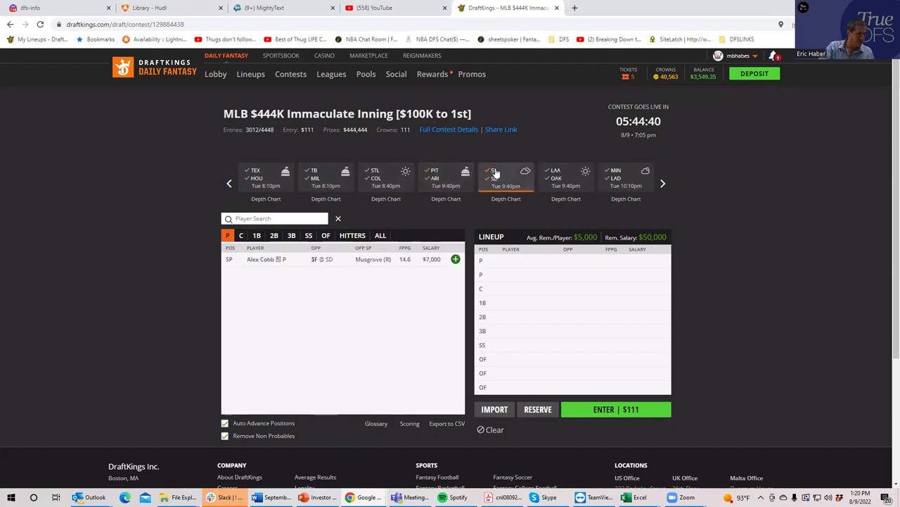
left_click(495, 173)
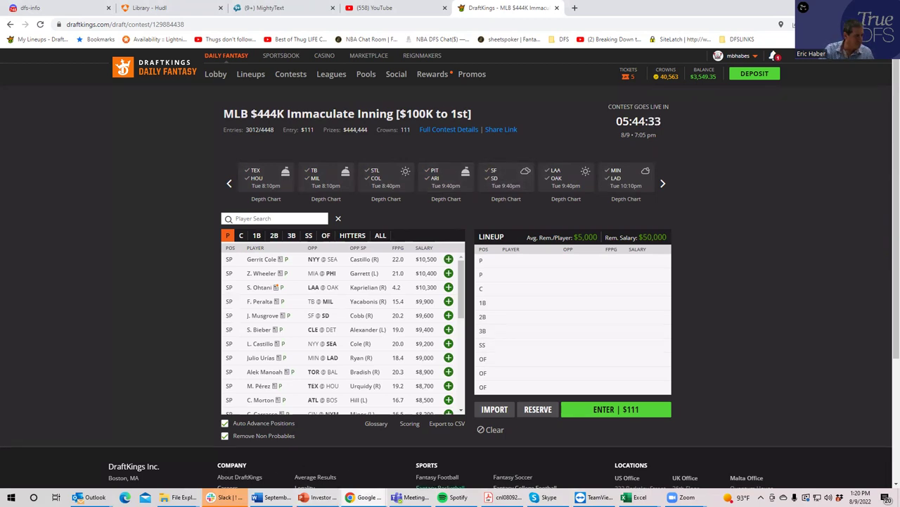
- In MLBDK_Proj, find Joe Musgrove and check his Sheets Value Score of 34.26
mouse_move(623, 496)
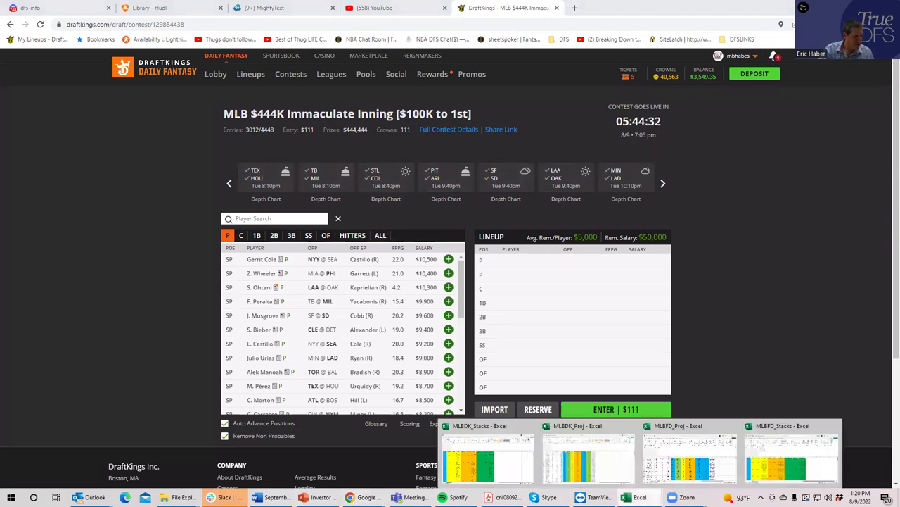
left_click(571, 464)
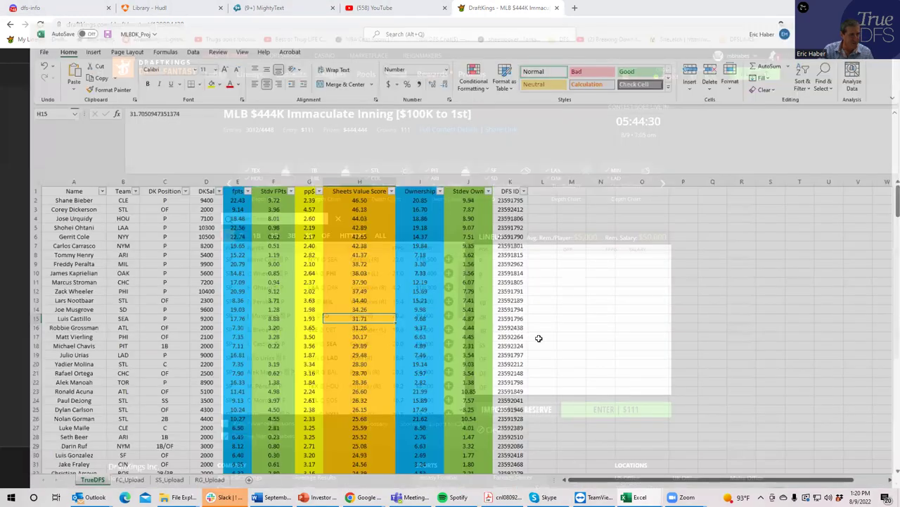
left_click(588, 296)
type("musgr")
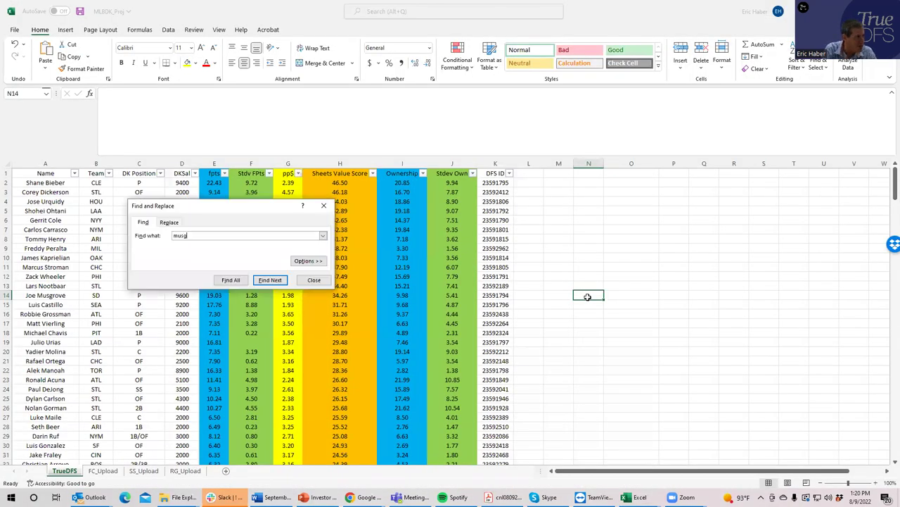
key("Return")
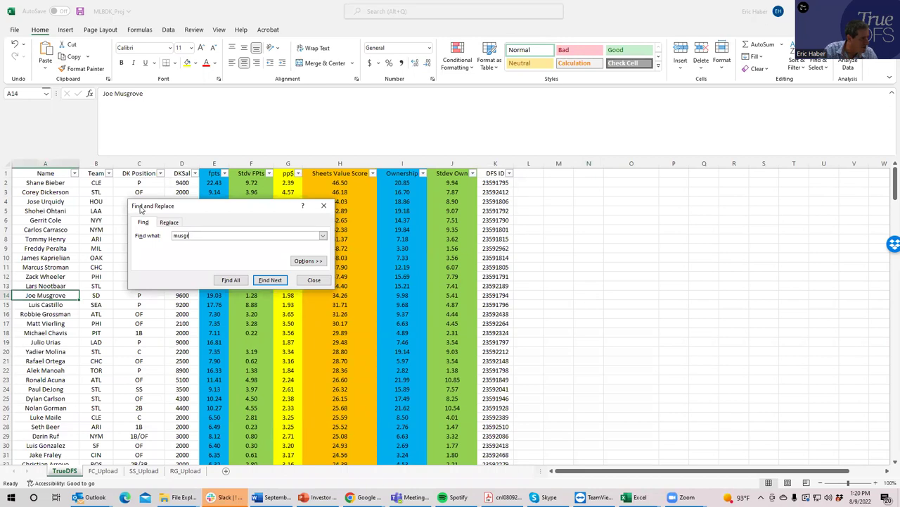
left_click(324, 206)
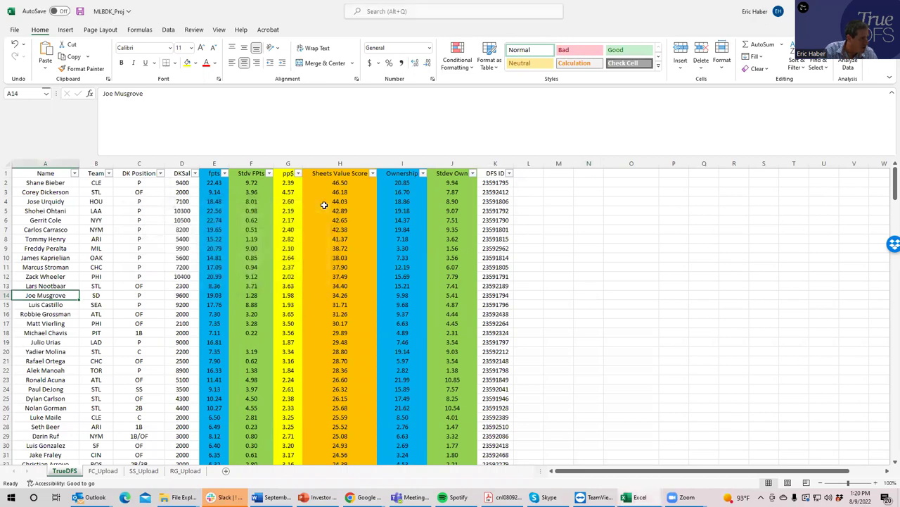
left_click(338, 295)
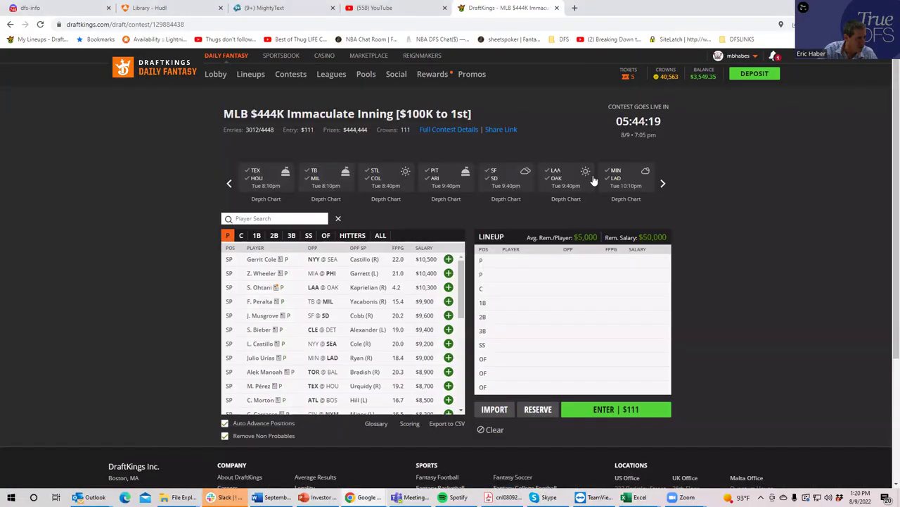
left_click(557, 180)
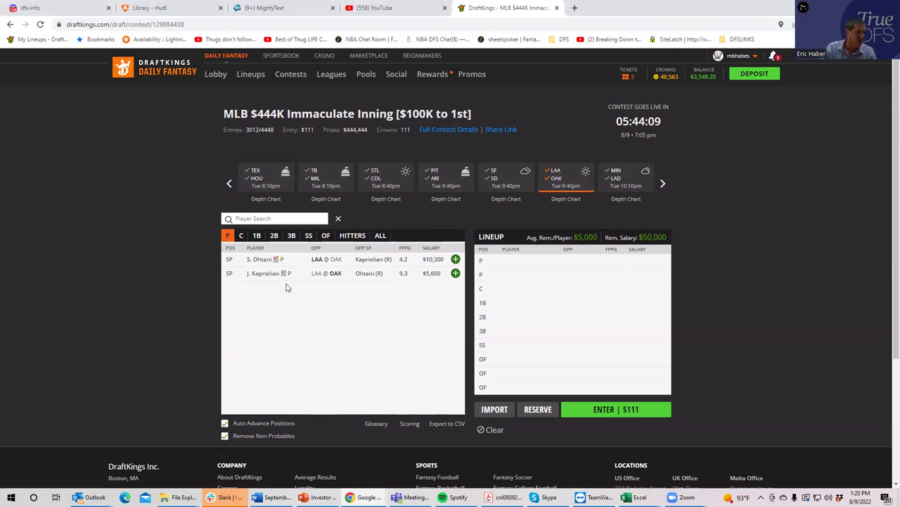
left_click(551, 177)
left_click(616, 175)
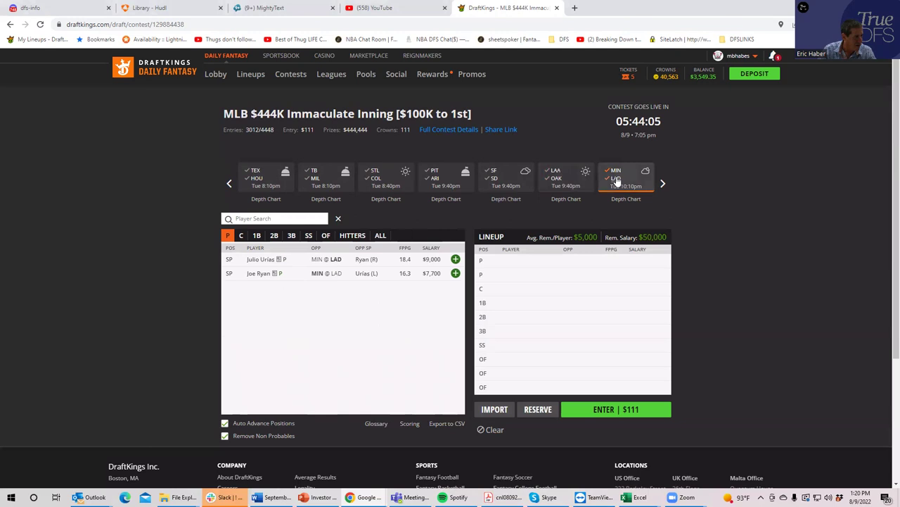
left_click(615, 174)
left_click(662, 184)
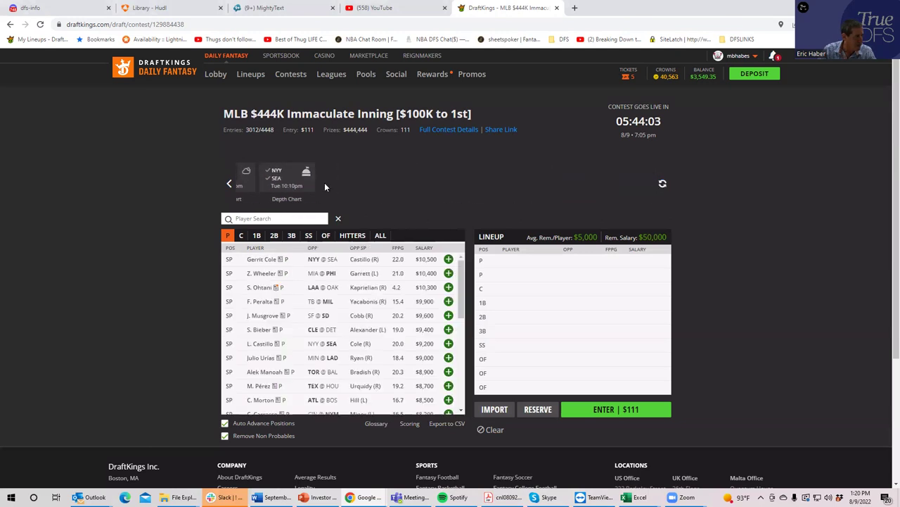
left_click(258, 182)
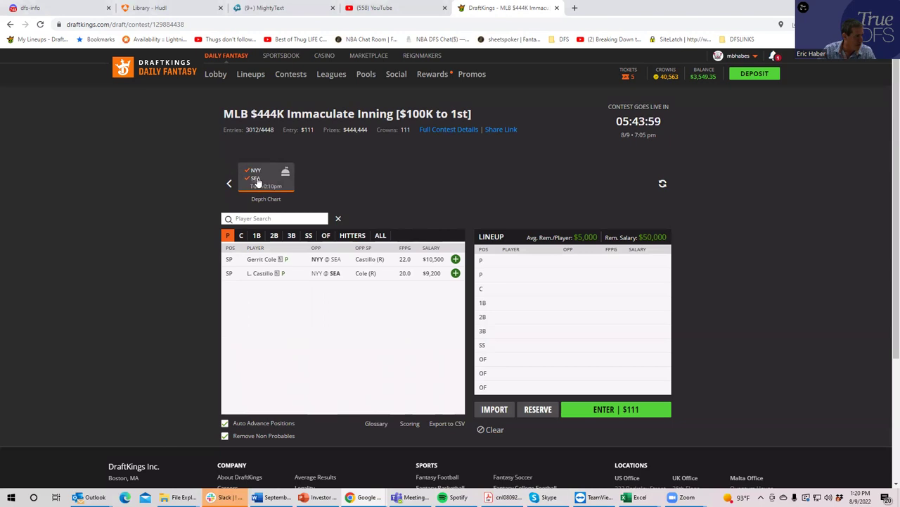
left_click(257, 180)
left_click(255, 176)
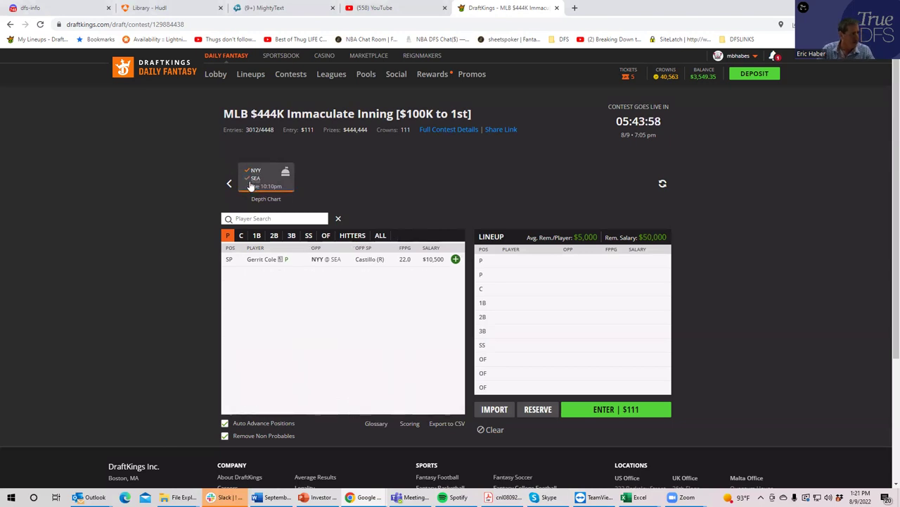
left_click(247, 186)
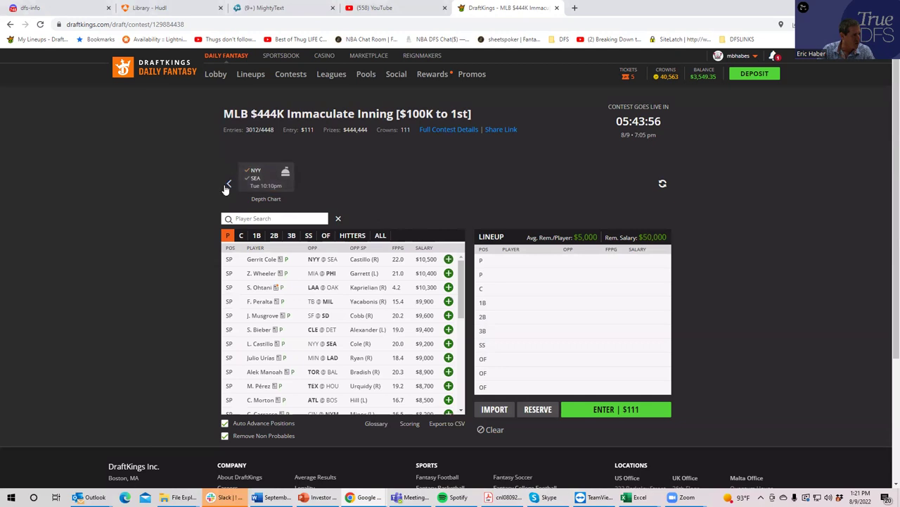
left_click(229, 186)
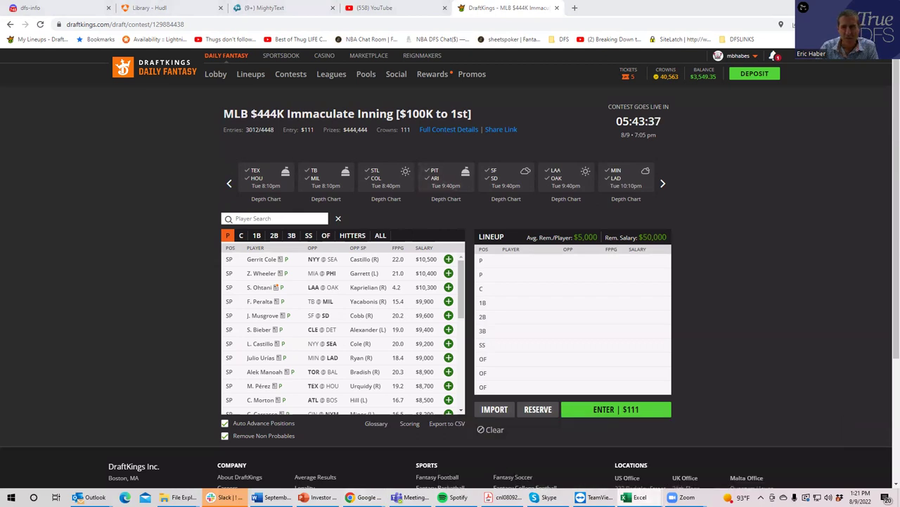
- Bring the MLBDK_Stacks workbook forward and maximize it to show the team stacks table
key("alt+Tab")
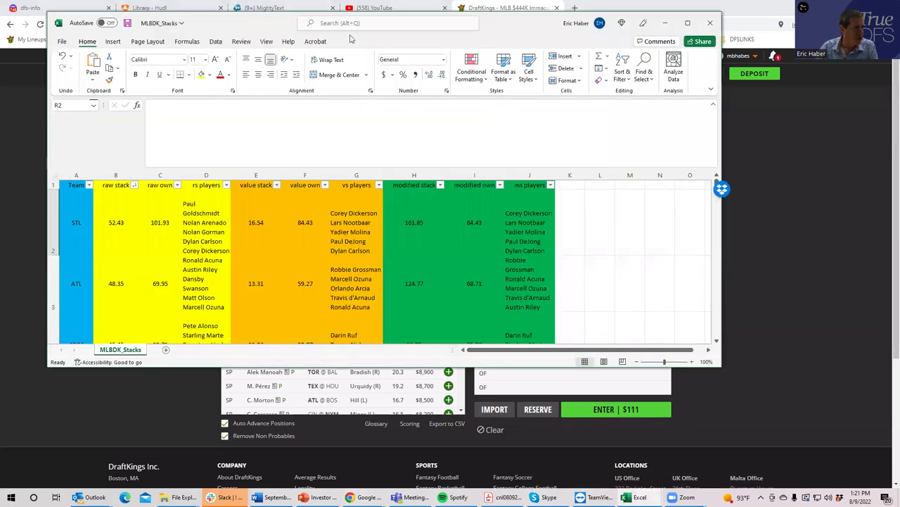
key("super+Up")
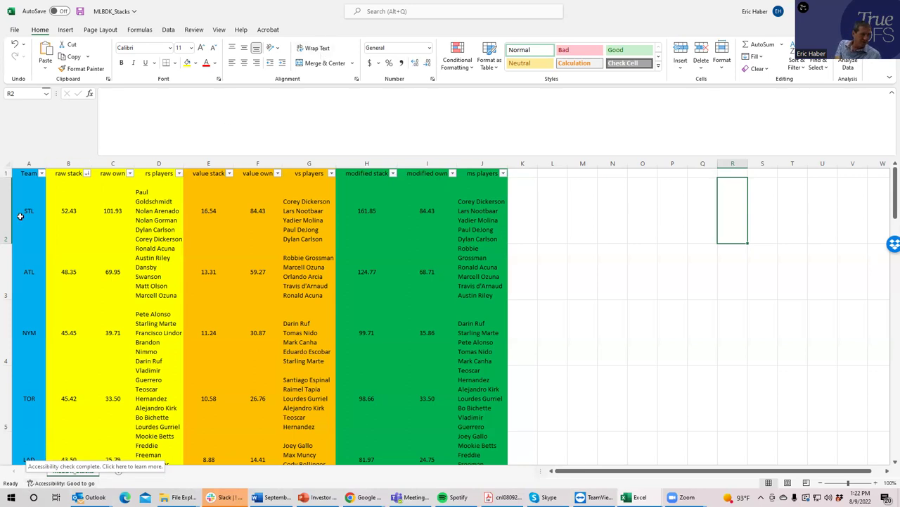
left_click(87, 178)
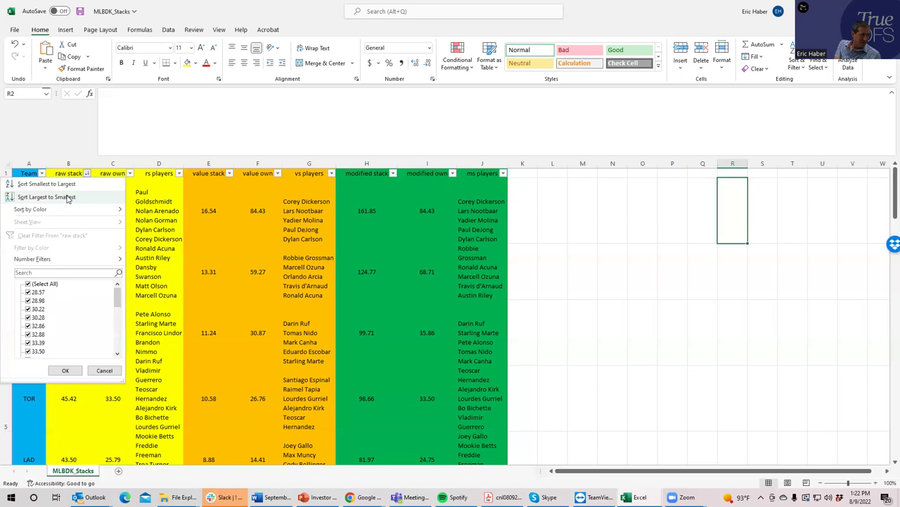
left_click(67, 196)
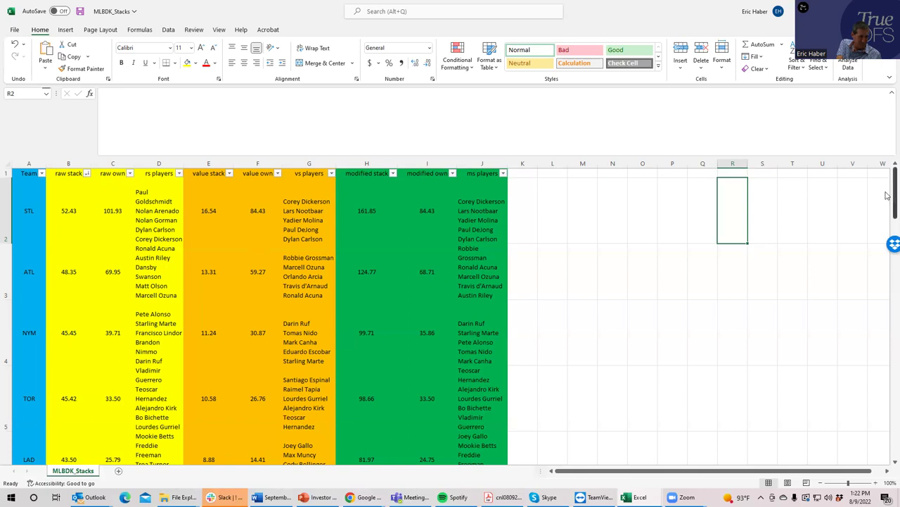
left_click_drag(894, 190, 886, 210)
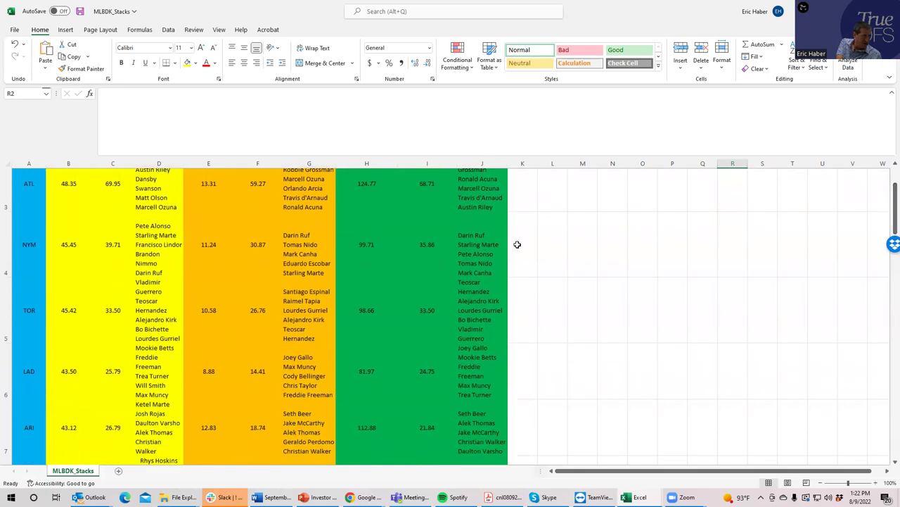
left_click(71, 264)
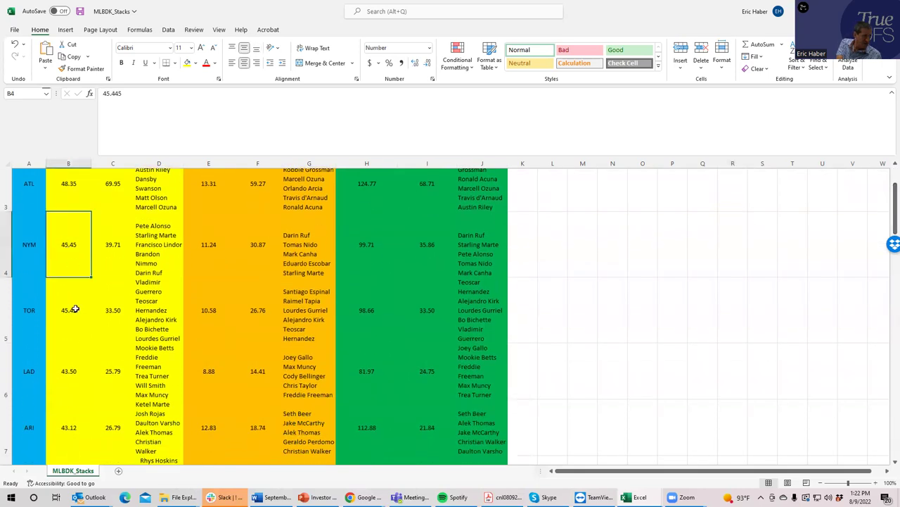
left_click(73, 307)
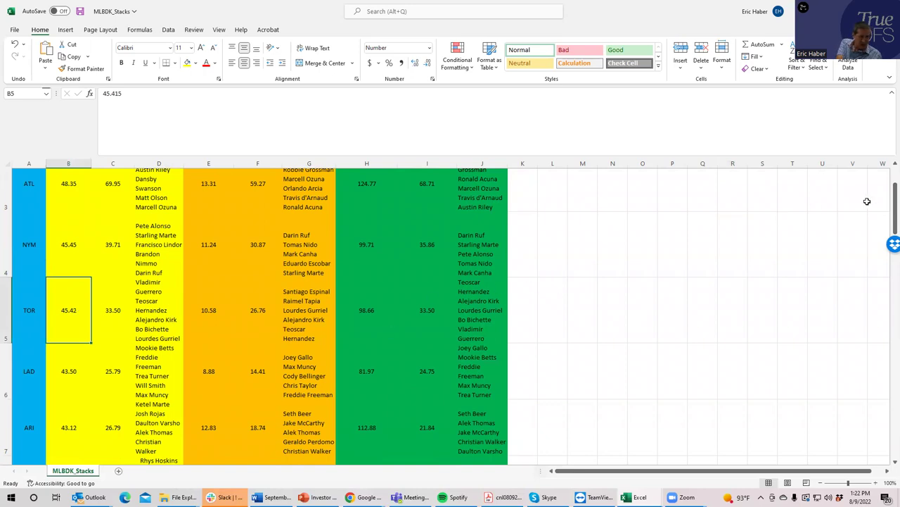
left_click_drag(891, 204, 888, 230)
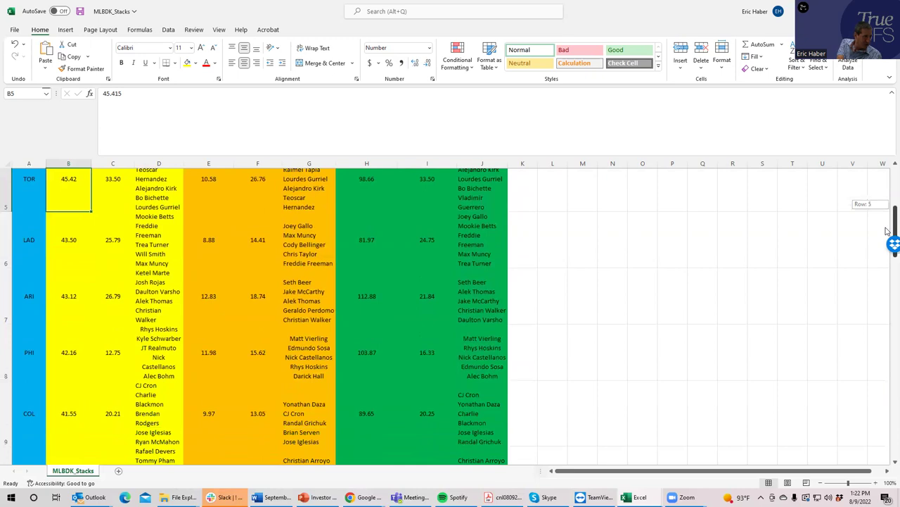
left_click_drag(888, 231, 888, 230)
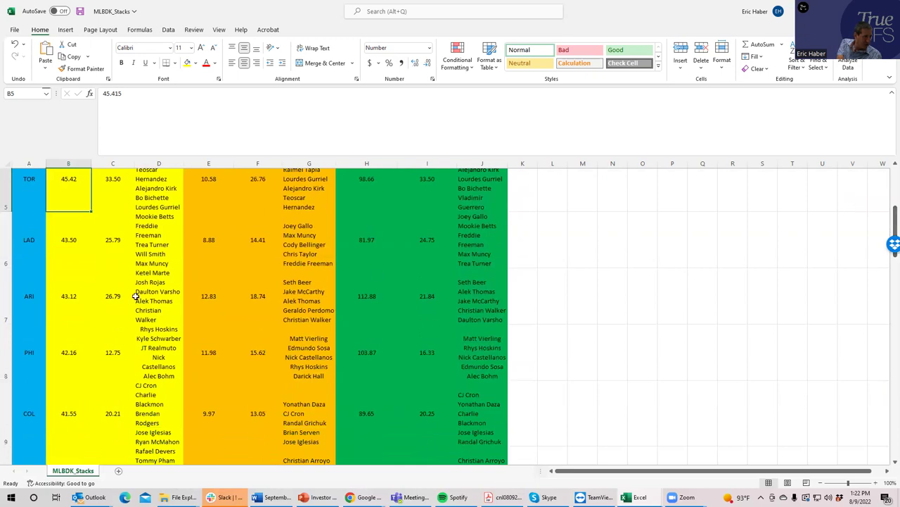
left_click(73, 355)
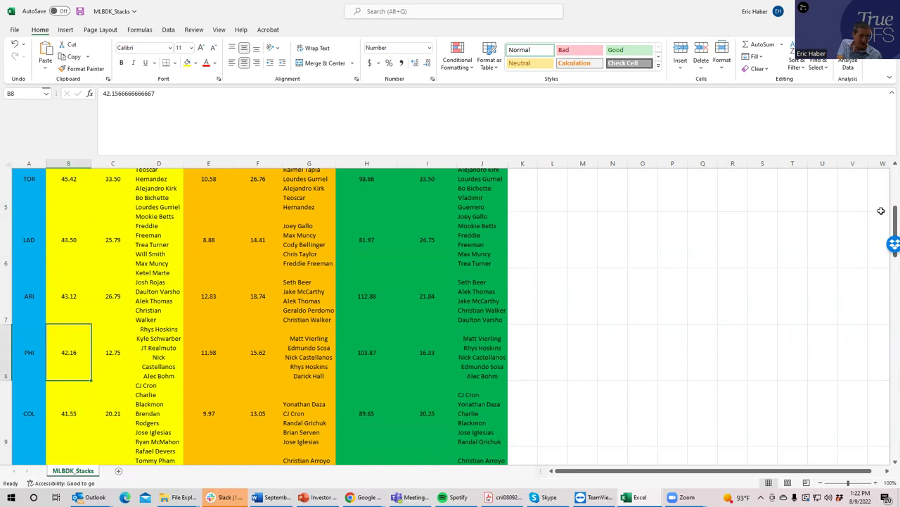
left_click_drag(892, 211, 883, 156)
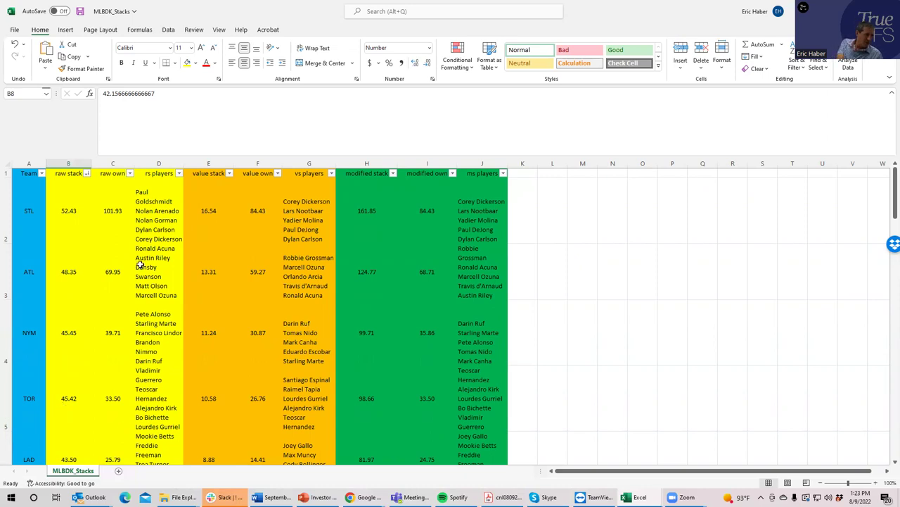
left_click(106, 218)
left_click(62, 215)
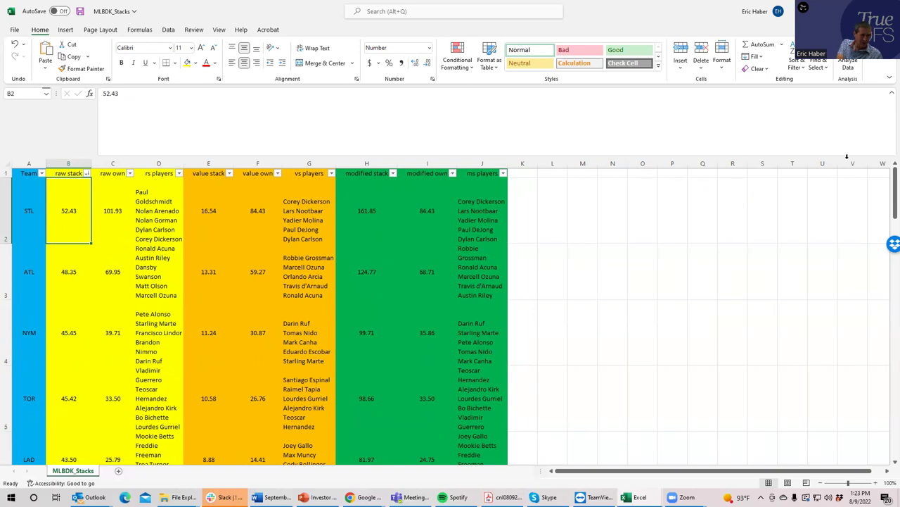
mouse_move(887, 188)
left_mouse_down()
mouse_move(886, 208)
mouse_move(879, 179)
left_mouse_up()
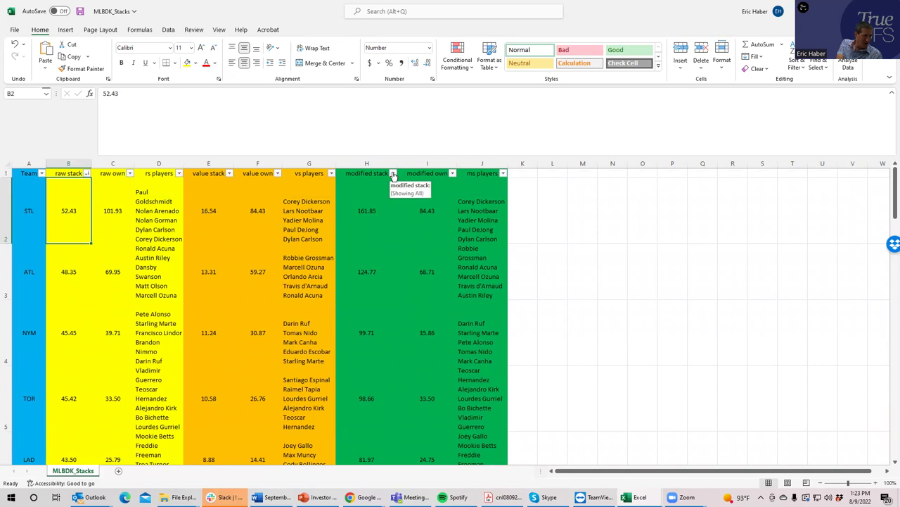
- Sort teams by modified stack, largest first, and check ATL, CHC, ARI and PIT values
left_click(393, 174)
left_click(361, 198)
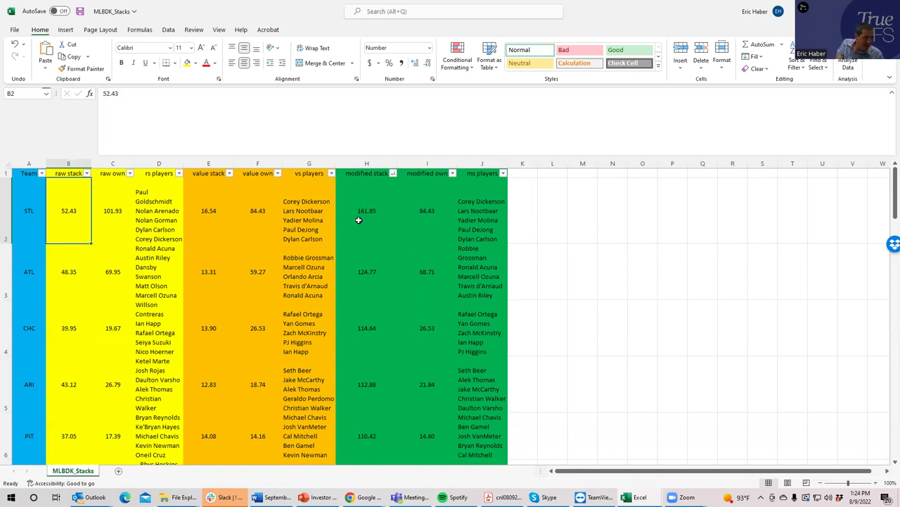
left_click(366, 285)
left_click(361, 326)
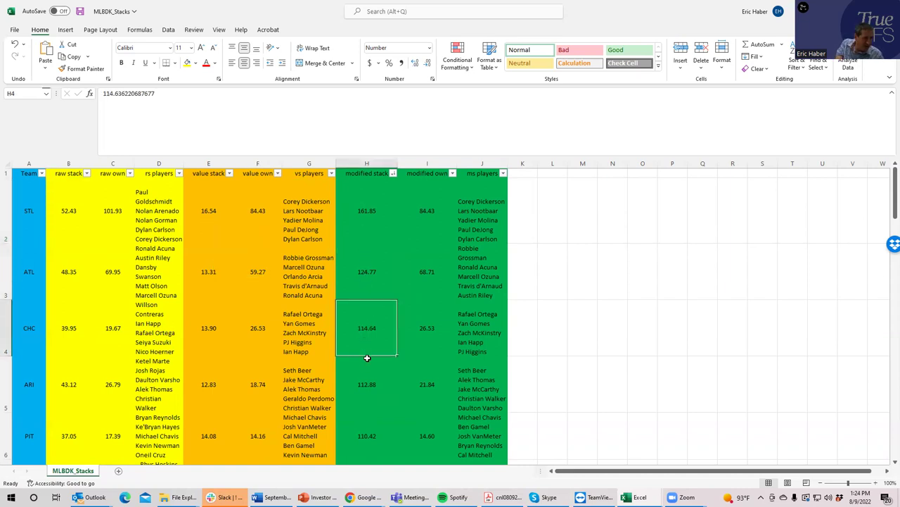
left_click(364, 384)
left_click(365, 429)
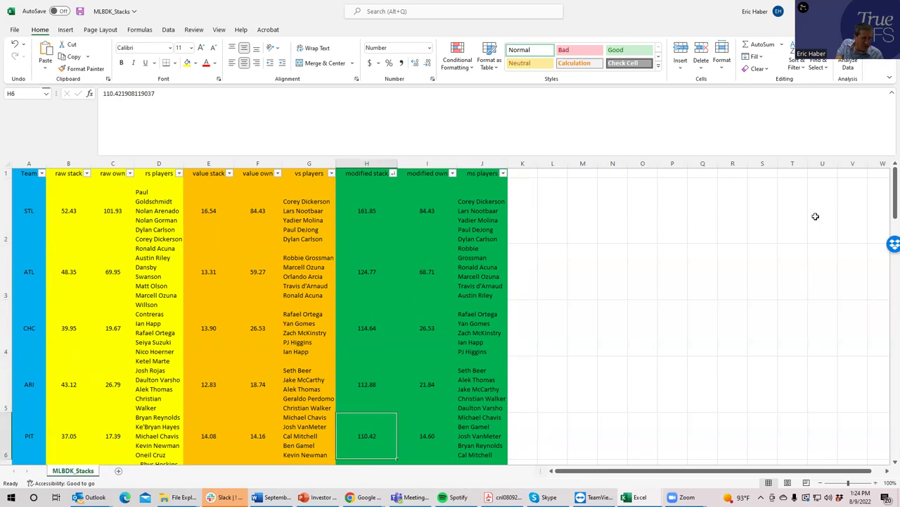
left_click_drag(887, 193, 886, 170)
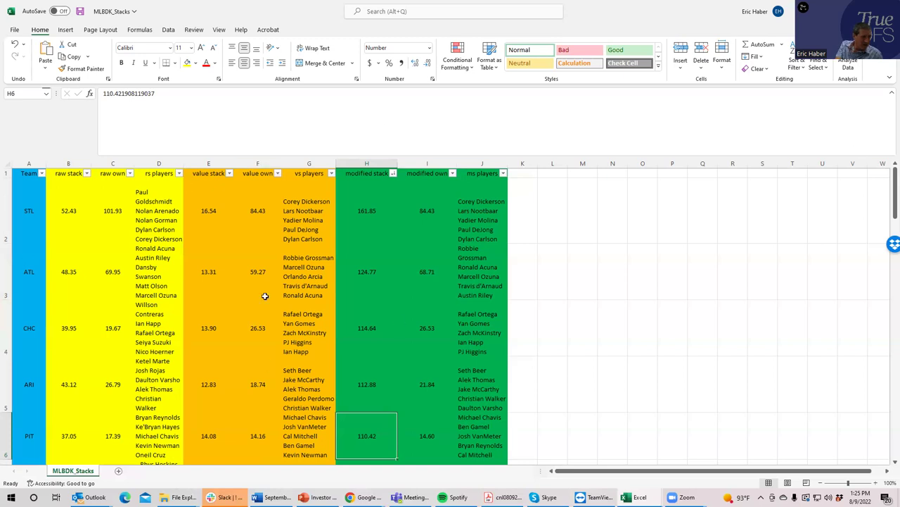
- Sort teams by raw stack, largest first, and scroll through, checking BOS's raw stack value
left_click(366, 379)
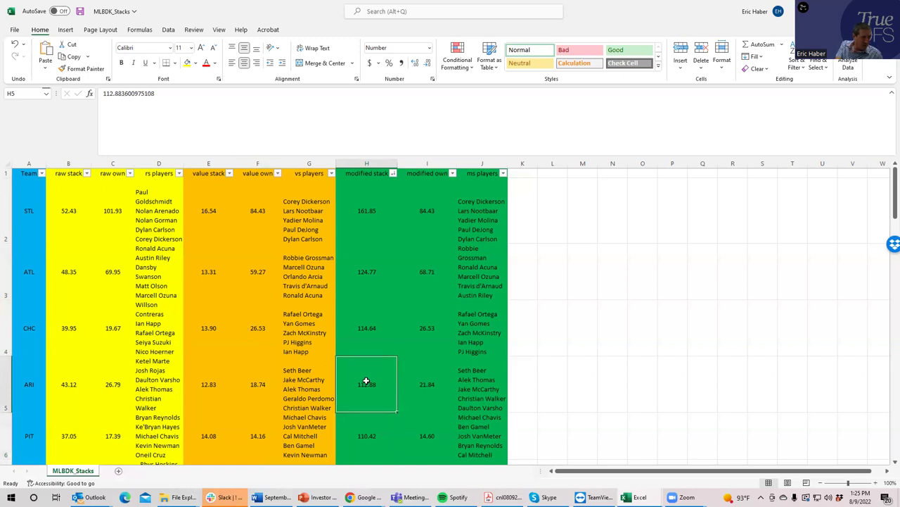
left_click(87, 173)
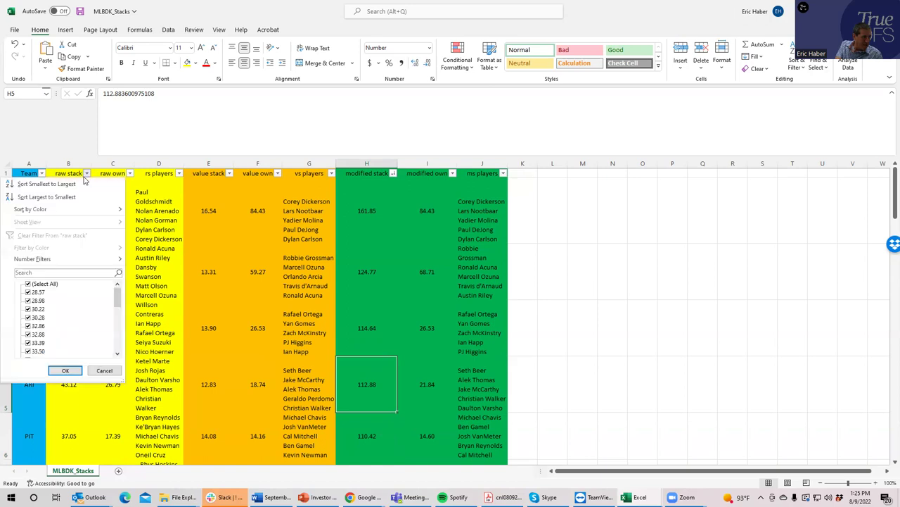
left_click(42, 195)
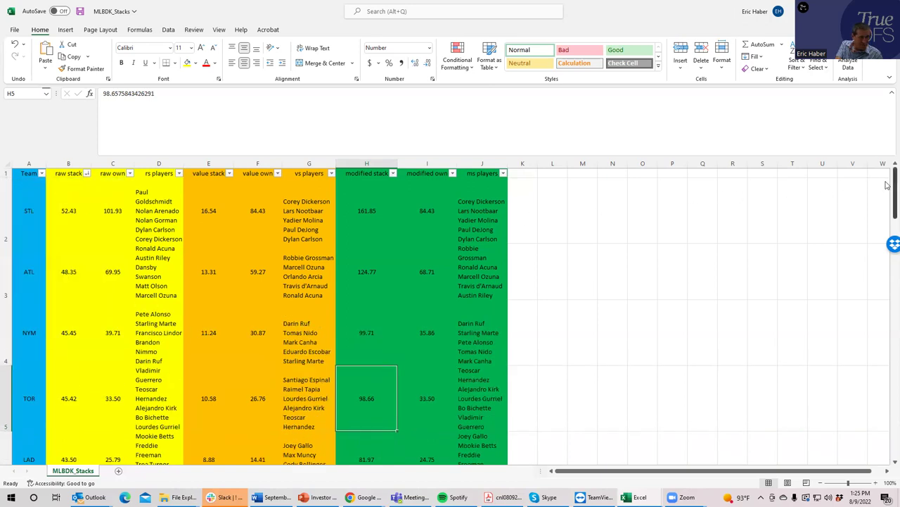
left_click_drag(888, 184, 875, 228)
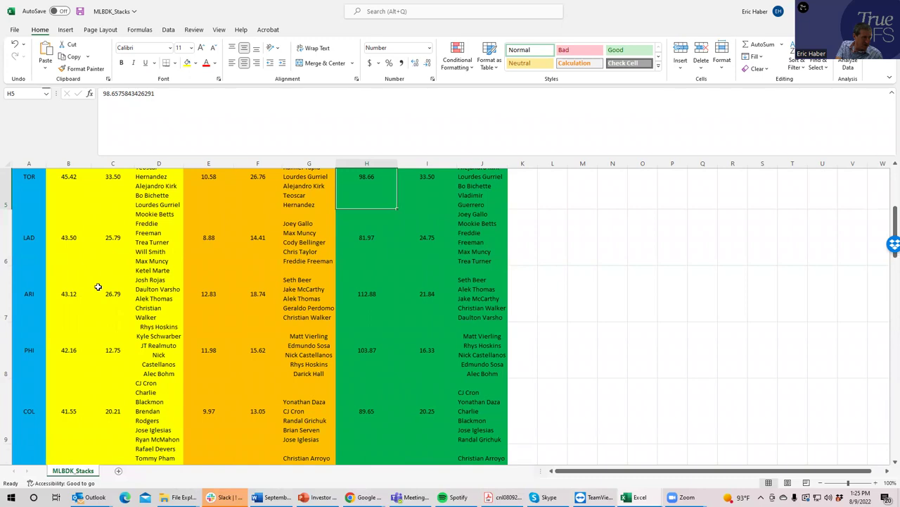
left_click_drag(888, 225, 887, 173)
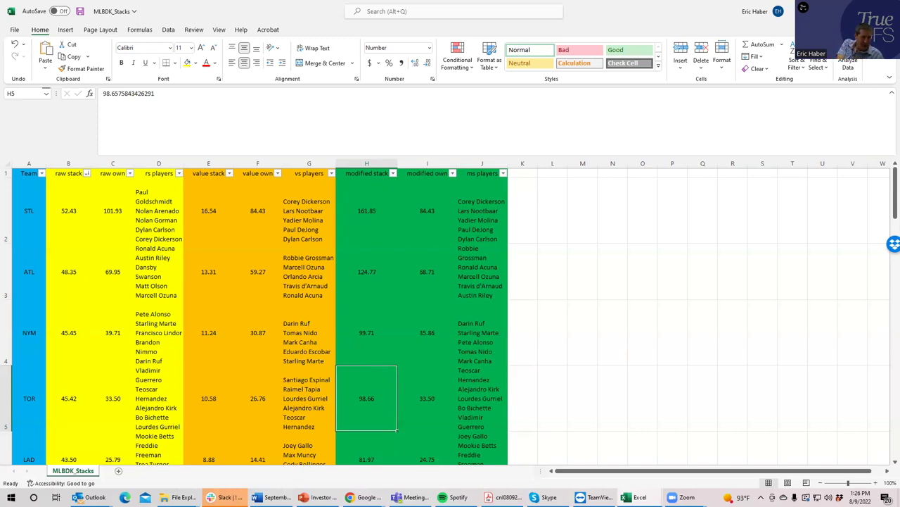
left_click_drag(891, 195, 888, 266)
left_click(56, 292)
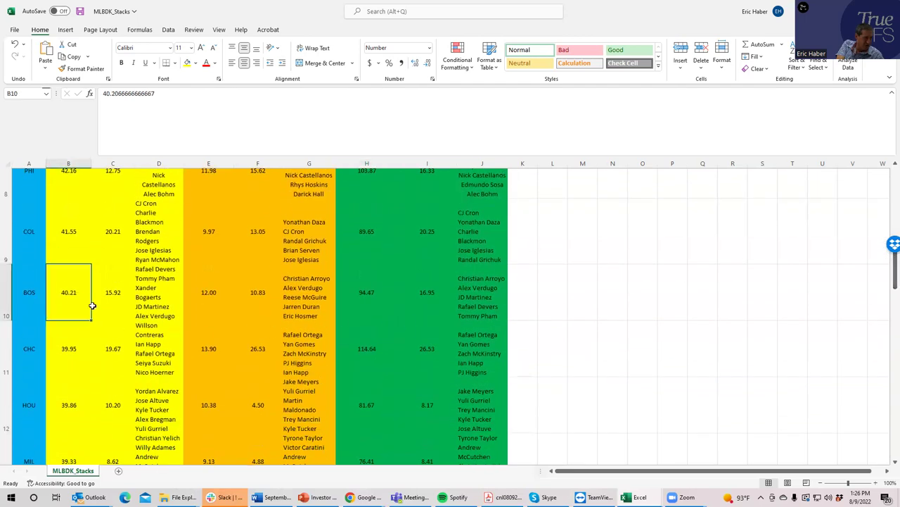
left_click_drag(888, 274, 633, 173)
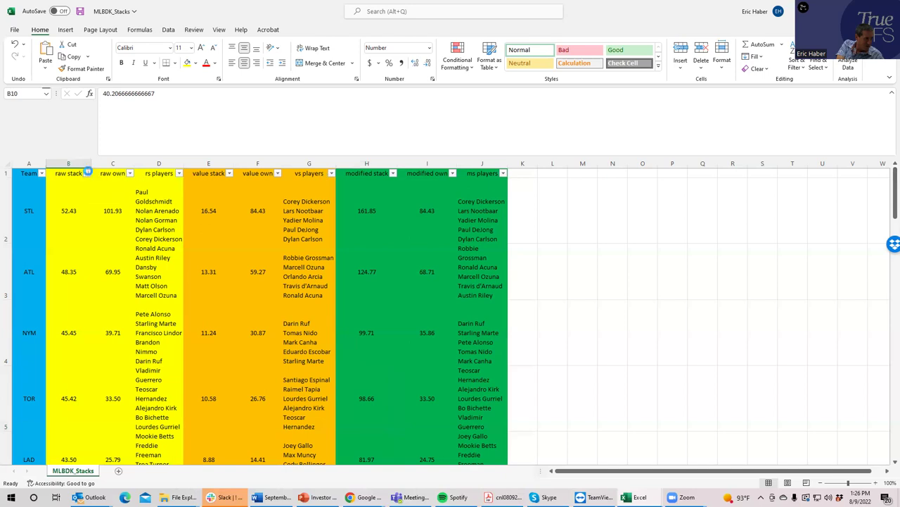
- Re-apply the raw stack largest-first sort and scroll through the ranked teams
left_click(87, 174)
left_click(59, 198)
left_click_drag(888, 197, 887, 313)
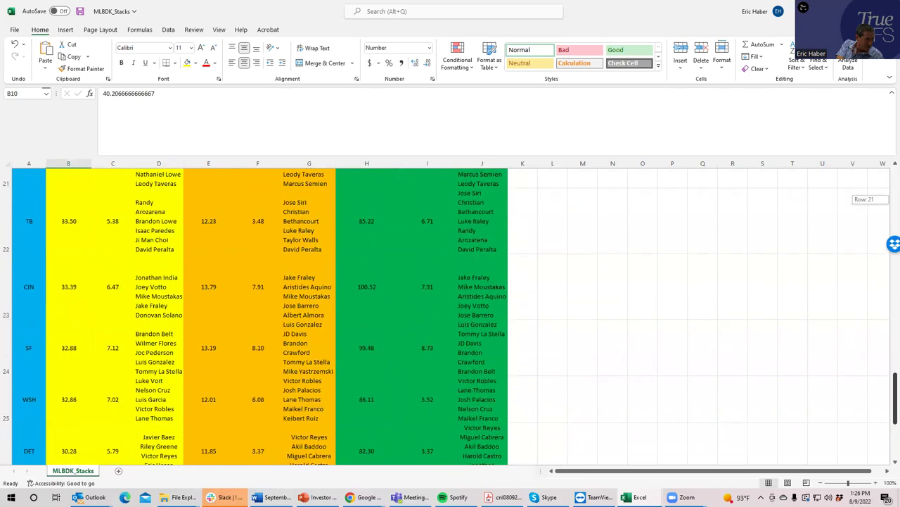
scroll(450, 316, "down", 1)
scroll(450, 317, "up", 10)
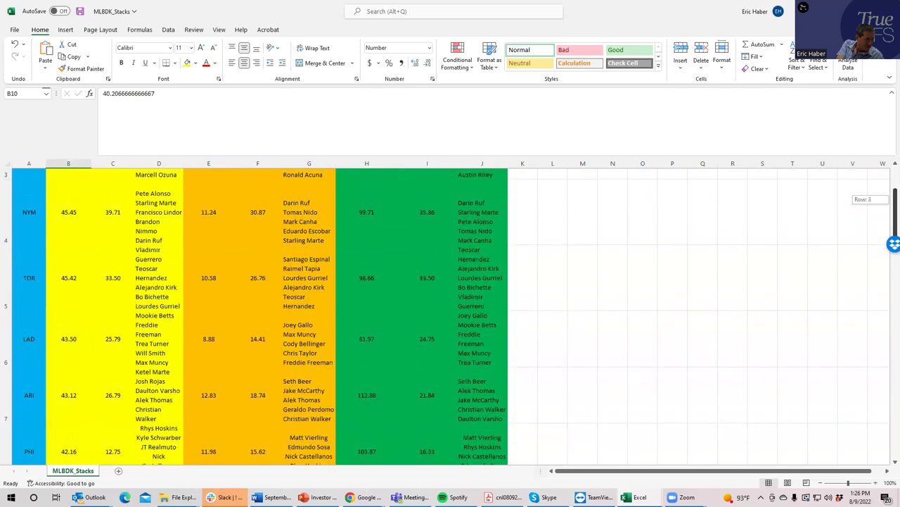
scroll(450, 316, "up", 1)
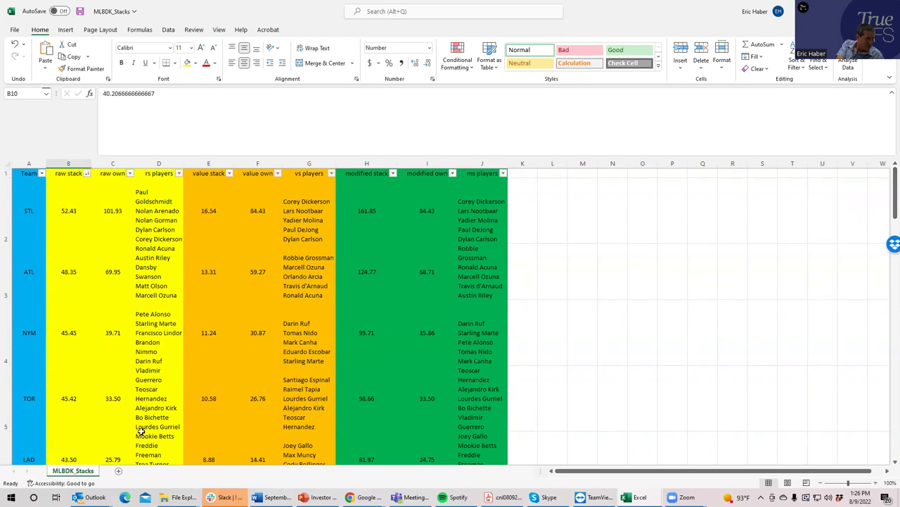
scroll(887, 203, "up", 1)
scroll(887, 204, "down", 1)
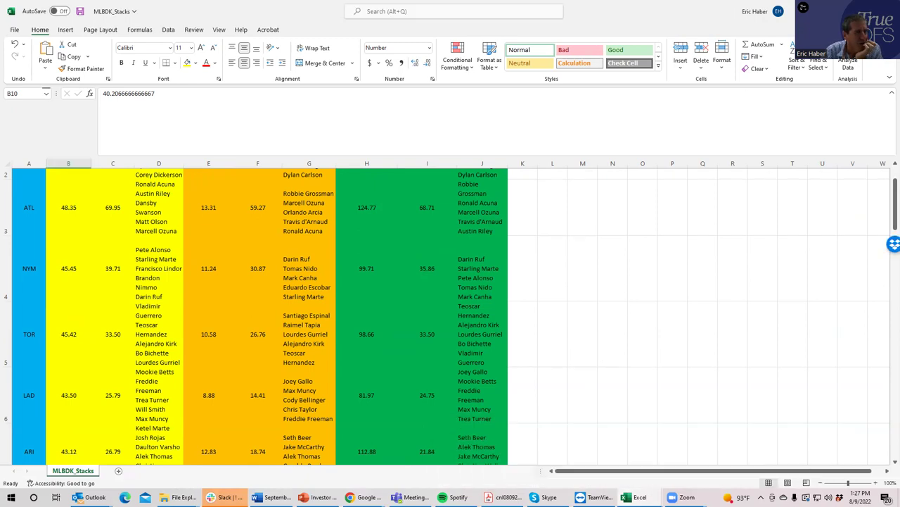
- In DraftKings, preview the TOR@BAL and MIA@PHI pitcher filters, then show all games again
key("alt+Tab")
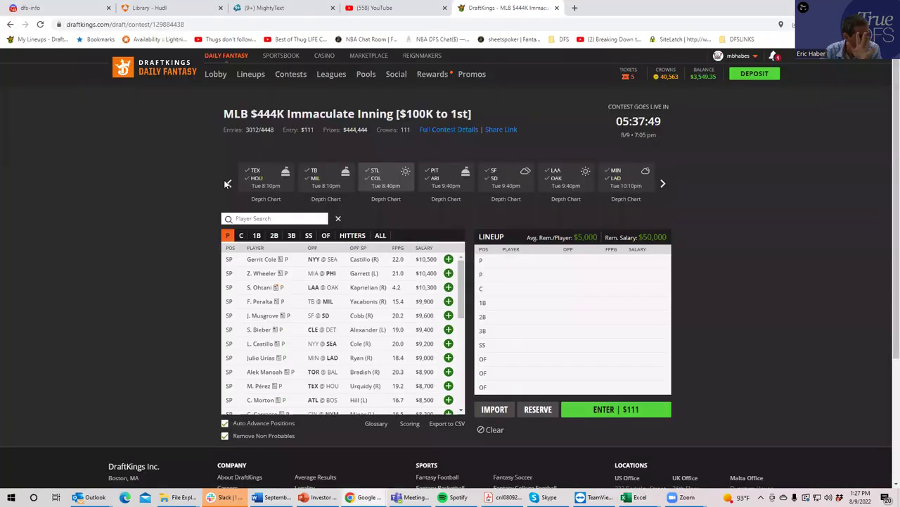
left_click(227, 184)
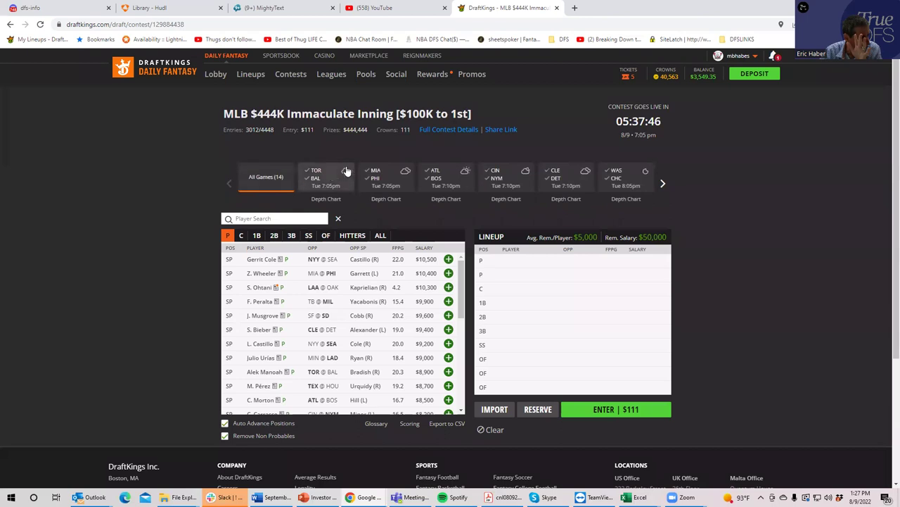
left_click(314, 181)
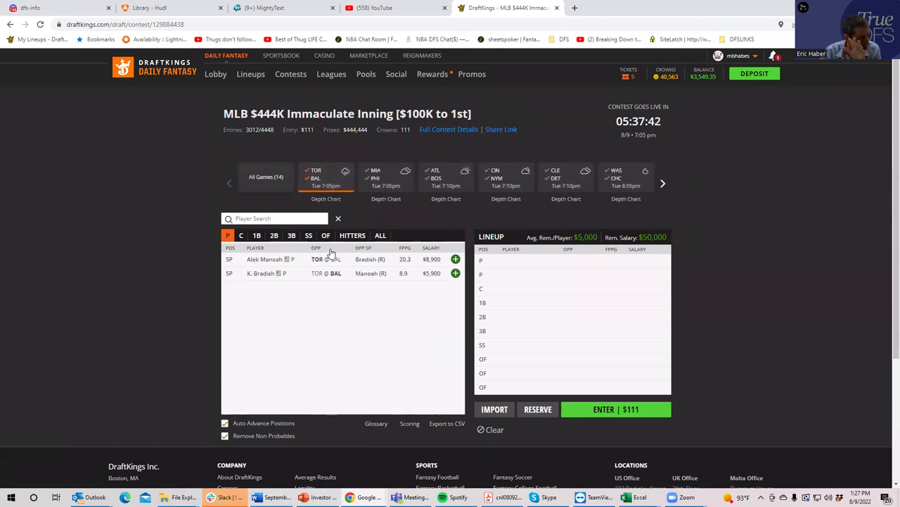
left_click(316, 179)
left_click(317, 170)
left_click(376, 177)
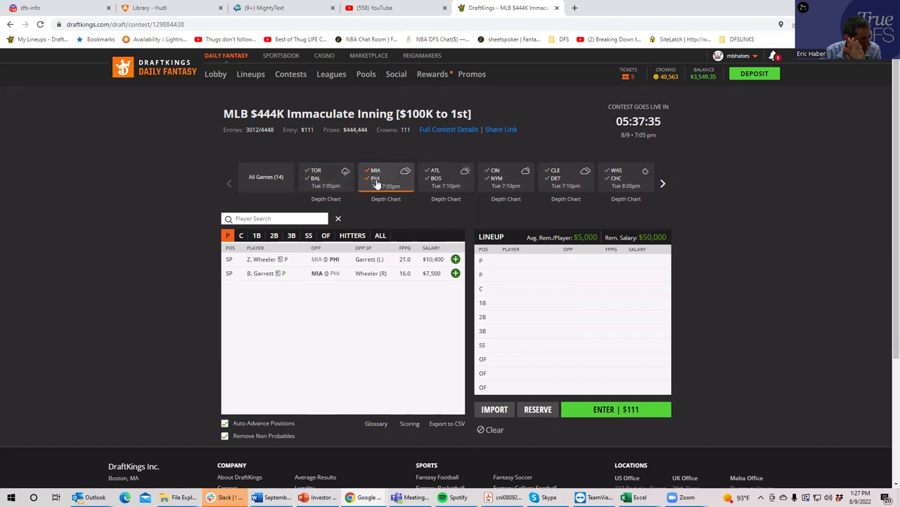
left_click(376, 181)
left_click(376, 172)
- Explore the ATL@BOS pitchers (C. Morton, Rich Hill), then filter to the CIN@NYM game
left_click(437, 182)
left_click(437, 180)
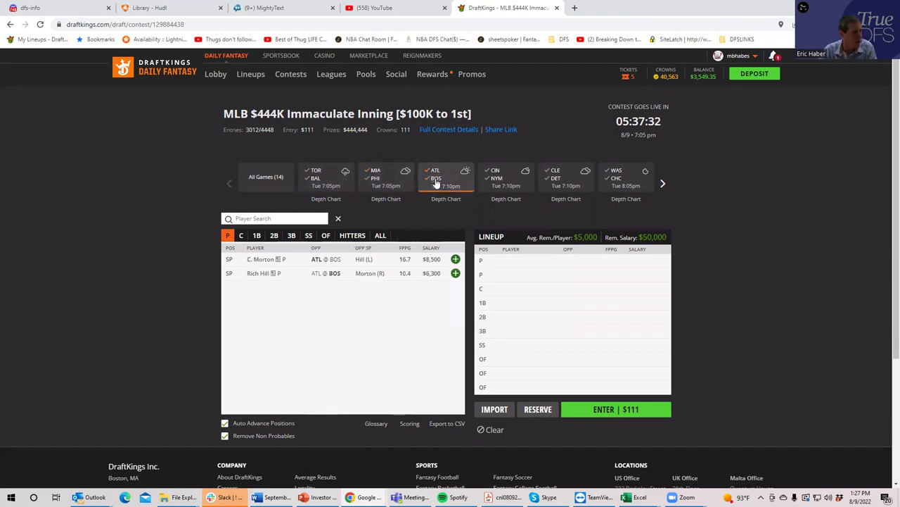
left_click(437, 180)
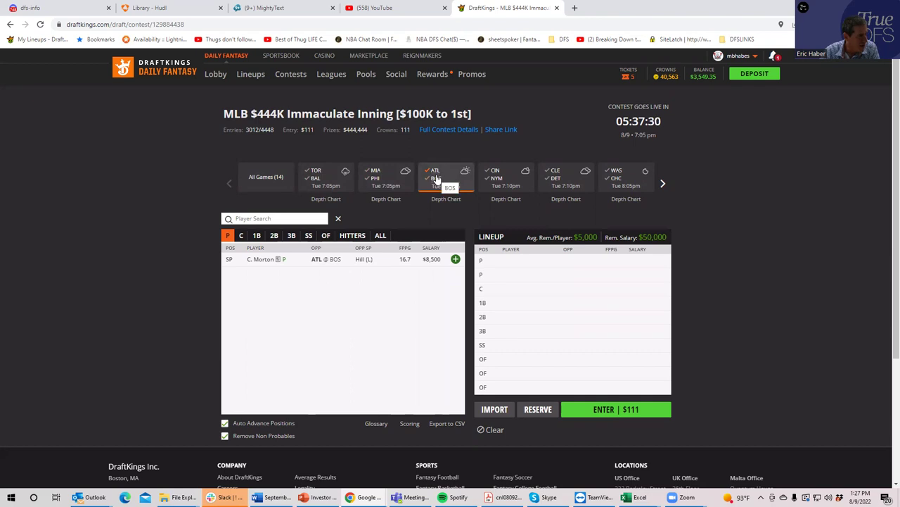
left_click(435, 171)
left_click(437, 180)
left_click(436, 181)
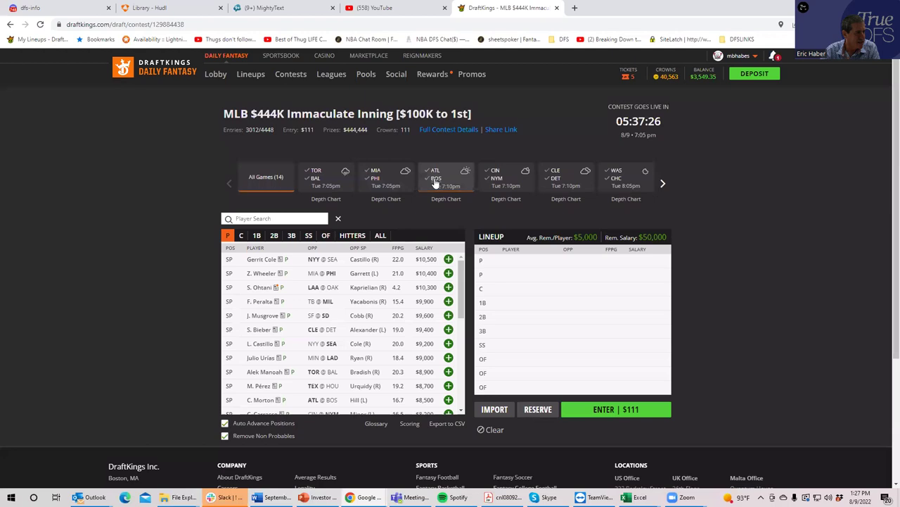
left_click(496, 175)
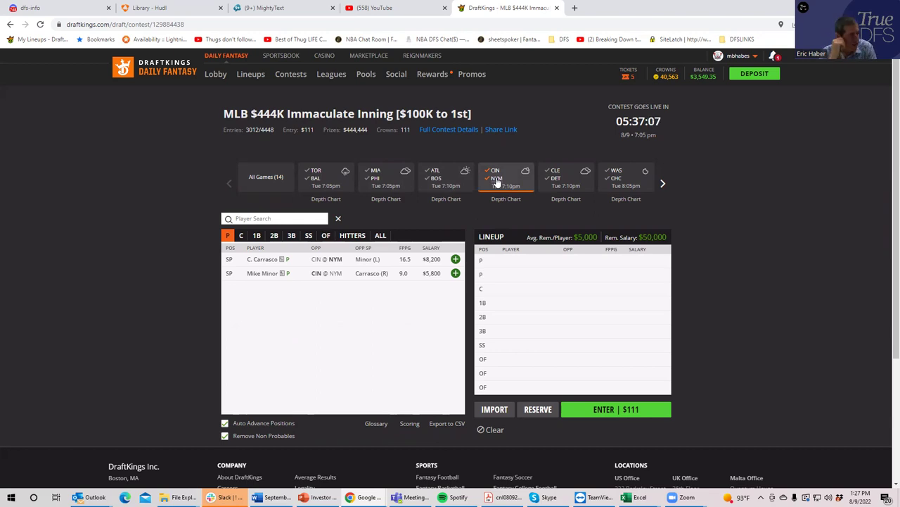
- Review Mike Minor's game log on his player card
left_click(268, 274)
left_click(442, 215)
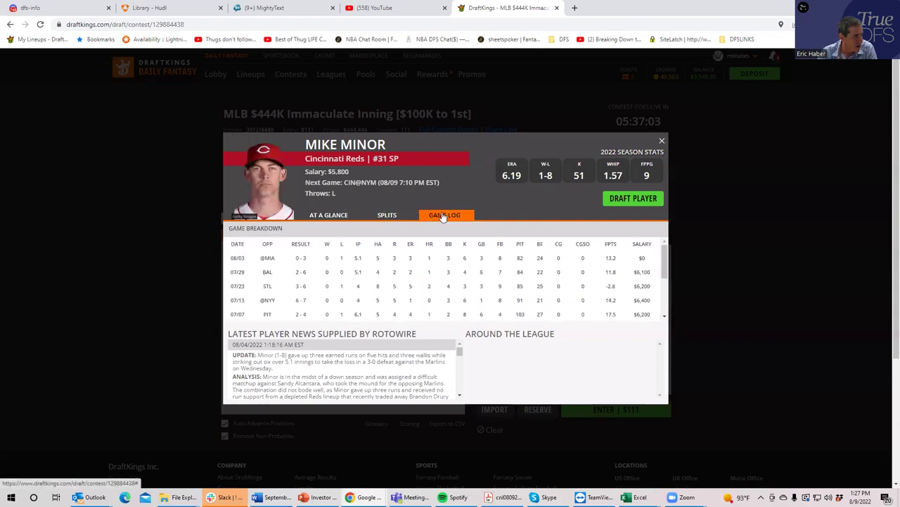
left_click(662, 142)
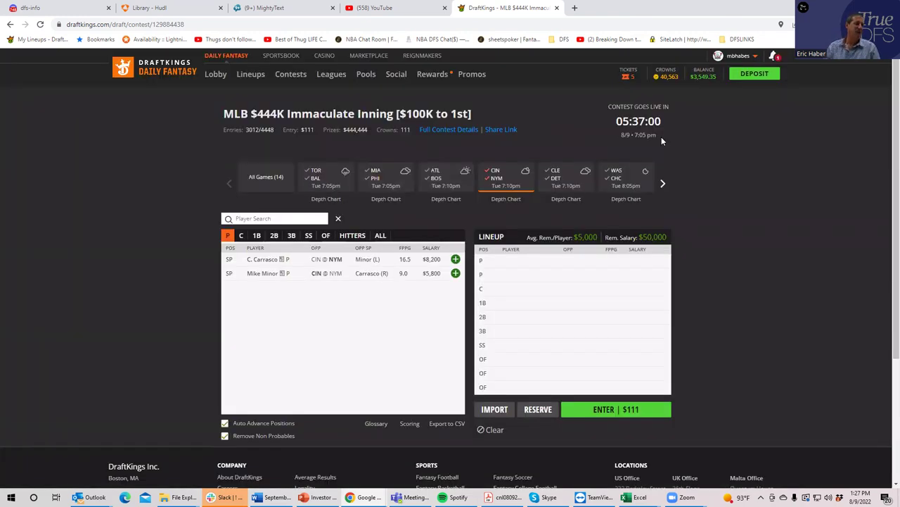
- Narrow the pitchers to Mike Minor only, briefly adding and removing CLE @ DET
left_click(495, 179)
left_click(555, 178)
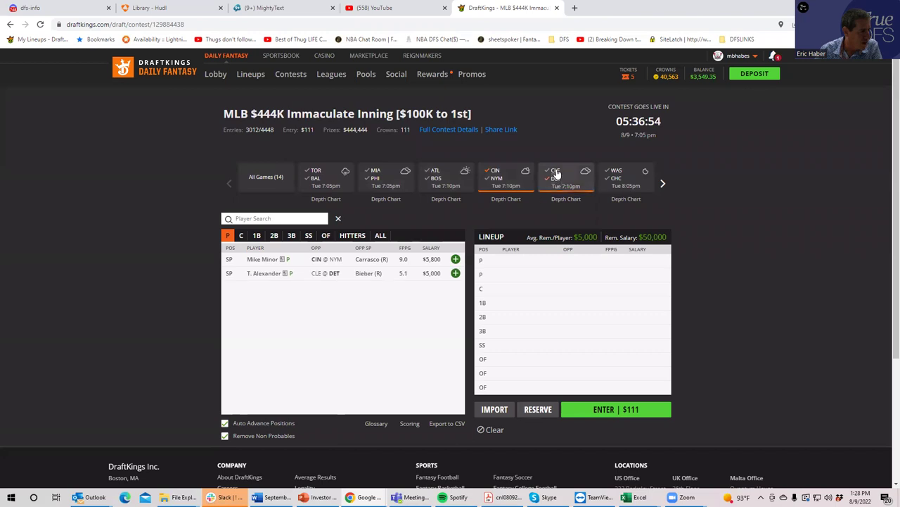
left_click(555, 184)
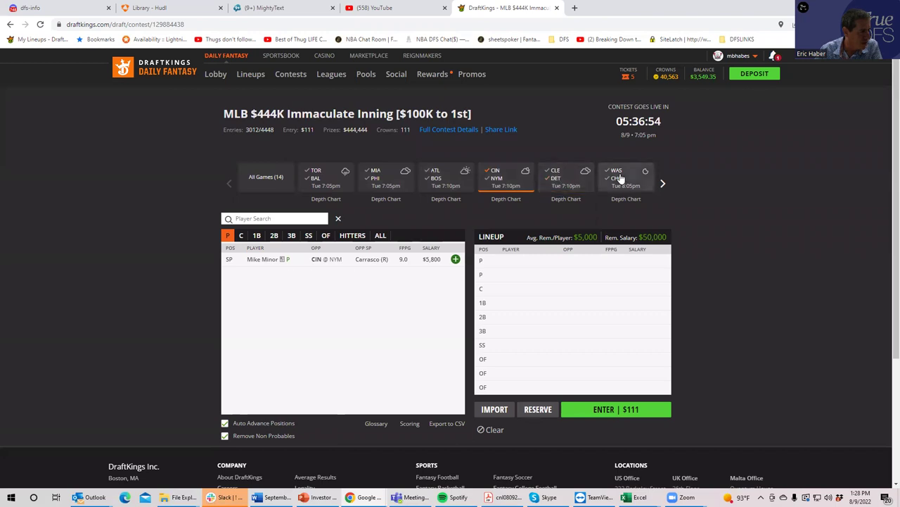
left_click(663, 185)
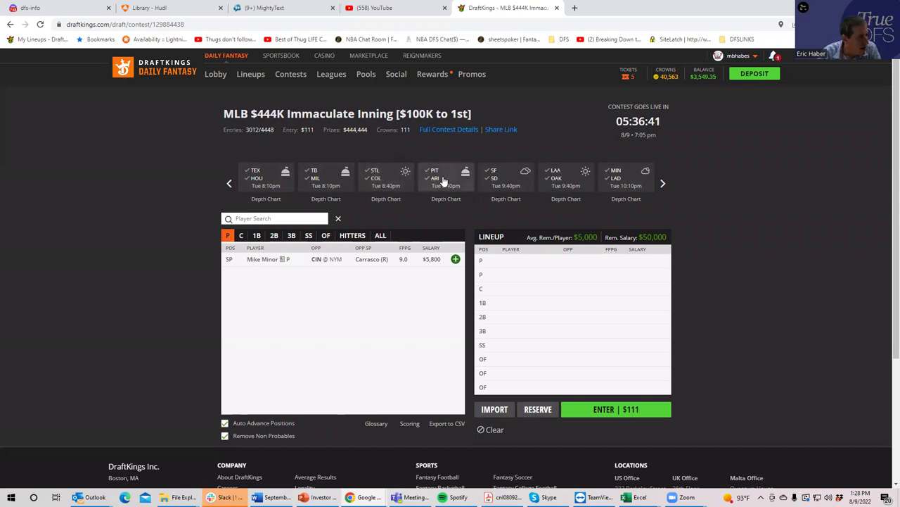
- Remove the CIN @ NYM filter and preview the STL @ COL pitchers, then clear it
left_click(373, 174)
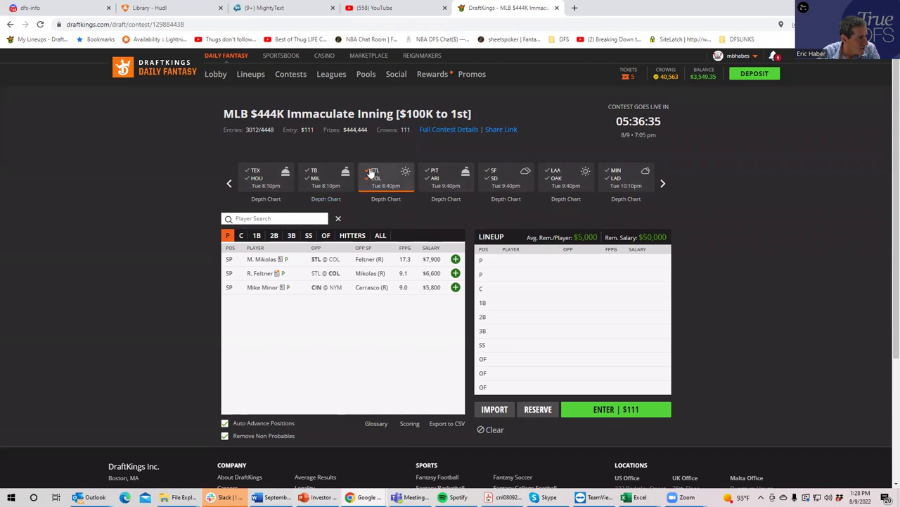
left_click(229, 183)
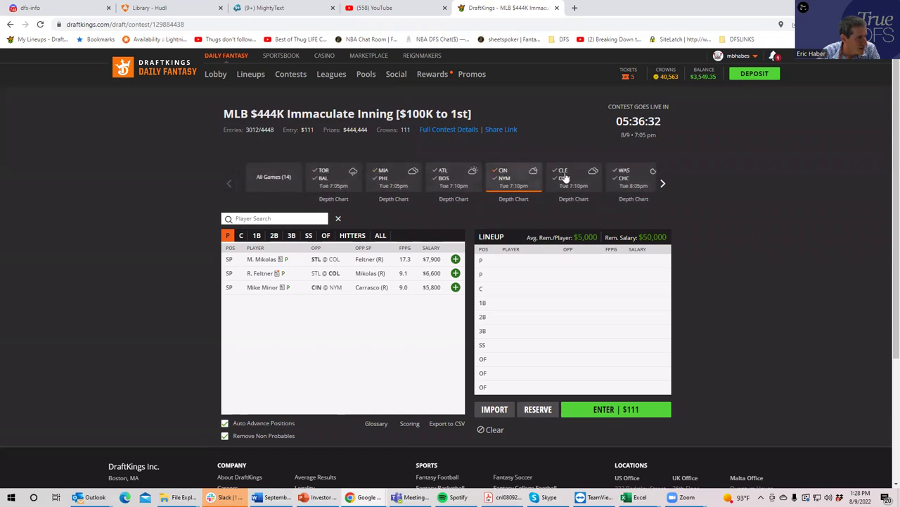
left_click(505, 177)
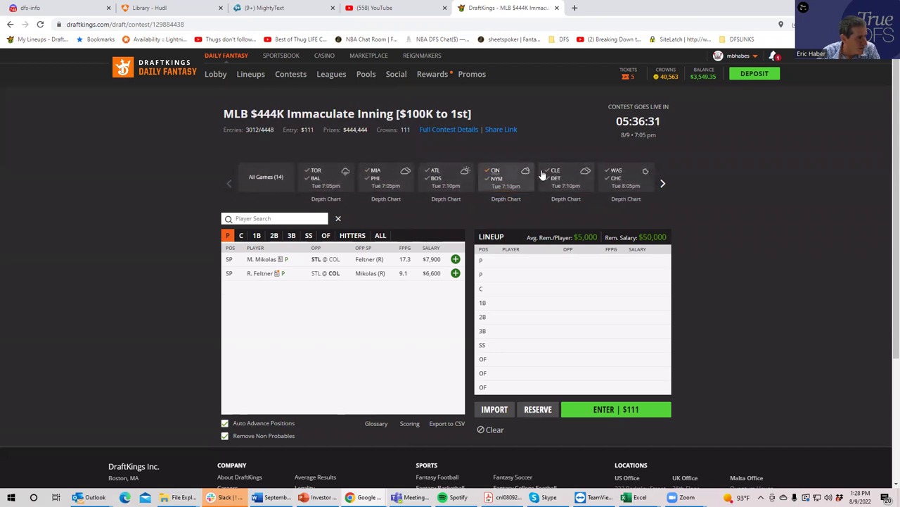
left_click(663, 184)
left_click(368, 172)
left_click(372, 184)
- Preview the PIT @ ARI and SF @ SD pitchers, clearing each game filter
left_click(434, 181)
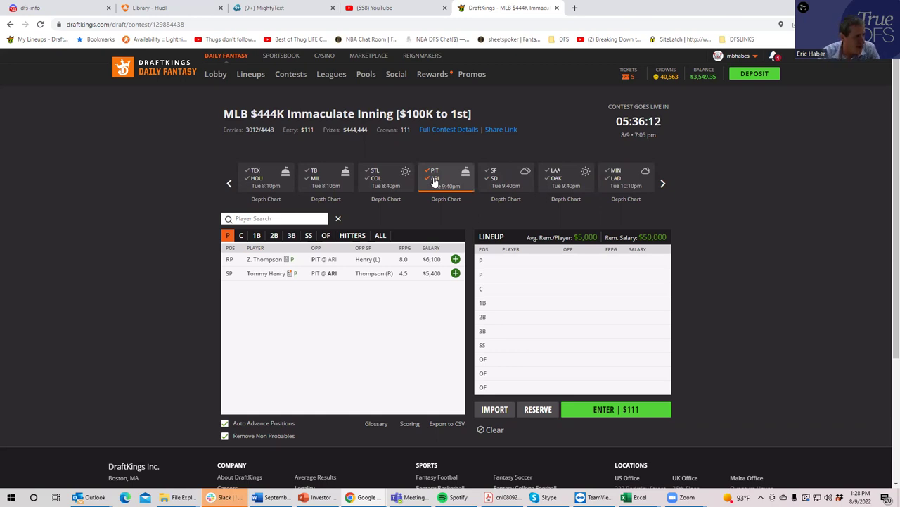
left_click(434, 181)
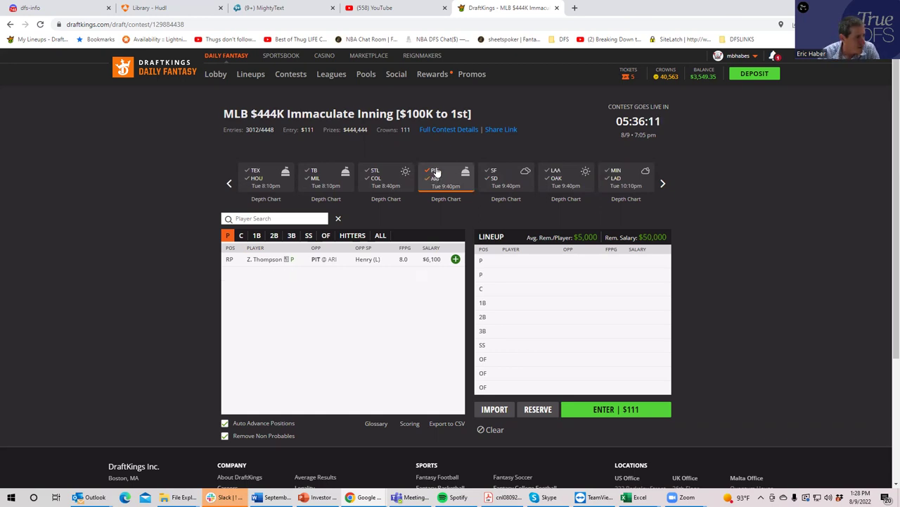
left_click(497, 174)
left_click(492, 180)
left_click(491, 177)
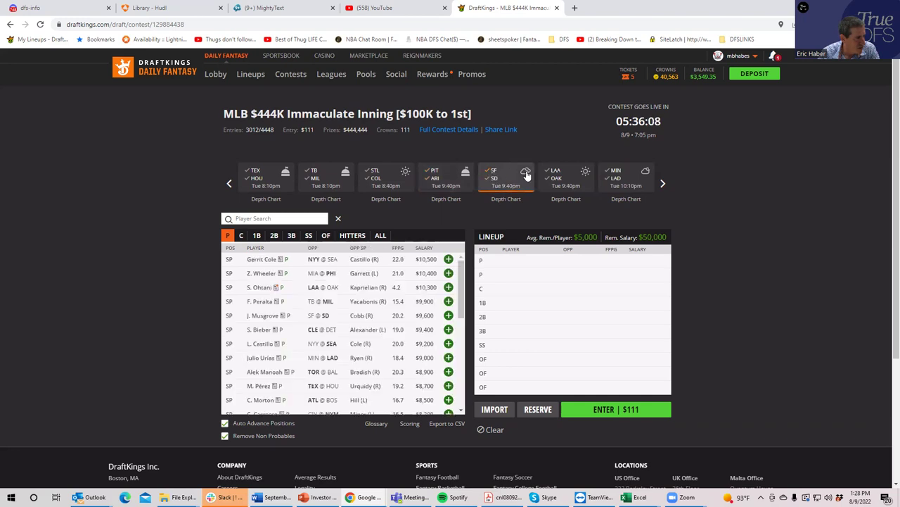
- Check the MIN @ LAD pitchers including Joe Ryan, then maximize the MLBFD_Proj workbook
left_click(614, 181)
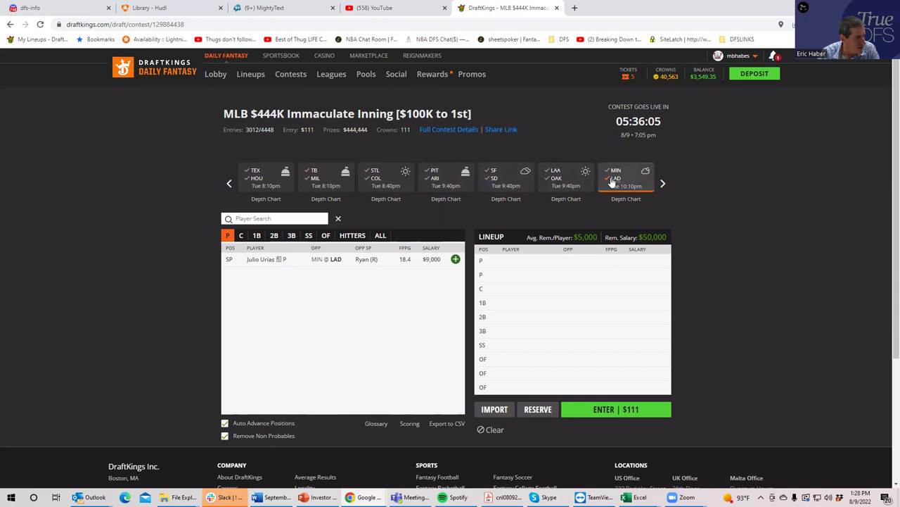
left_click(614, 172)
left_click(612, 172)
left_click(615, 181)
left_click(661, 185)
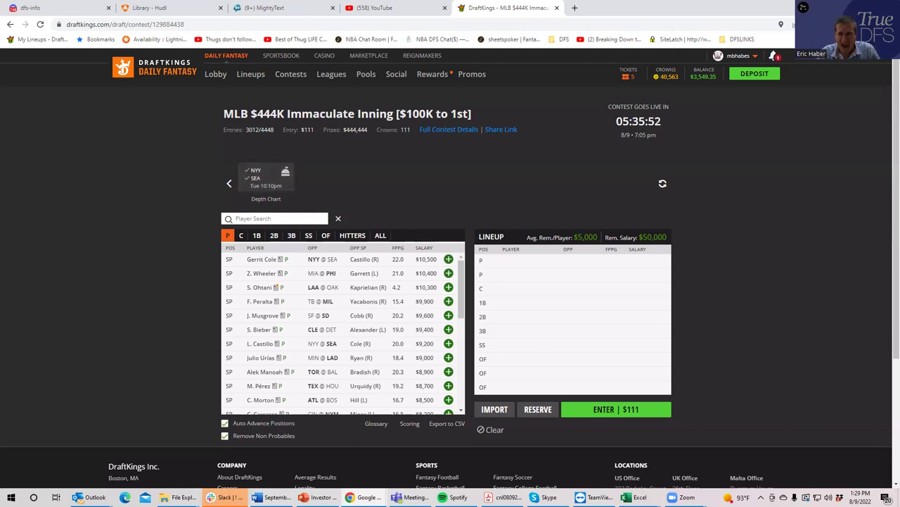
key("alt+Tab")
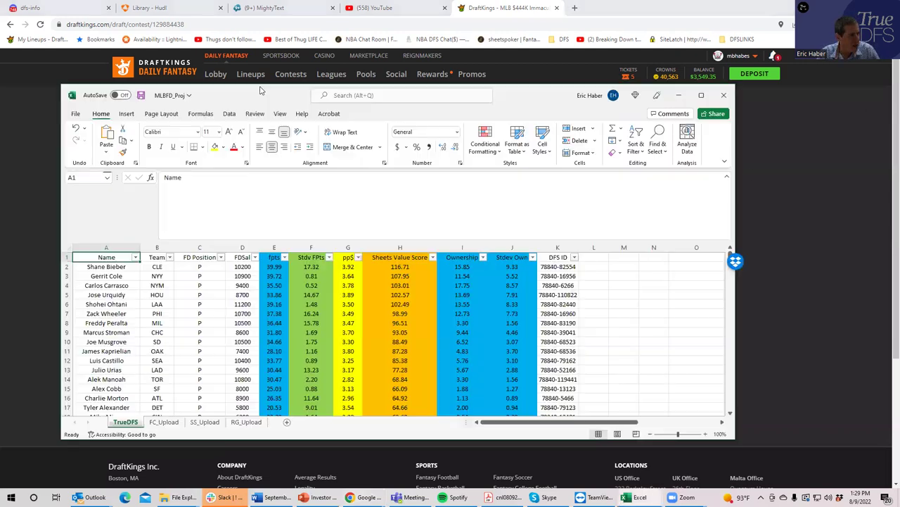
left_click(702, 96)
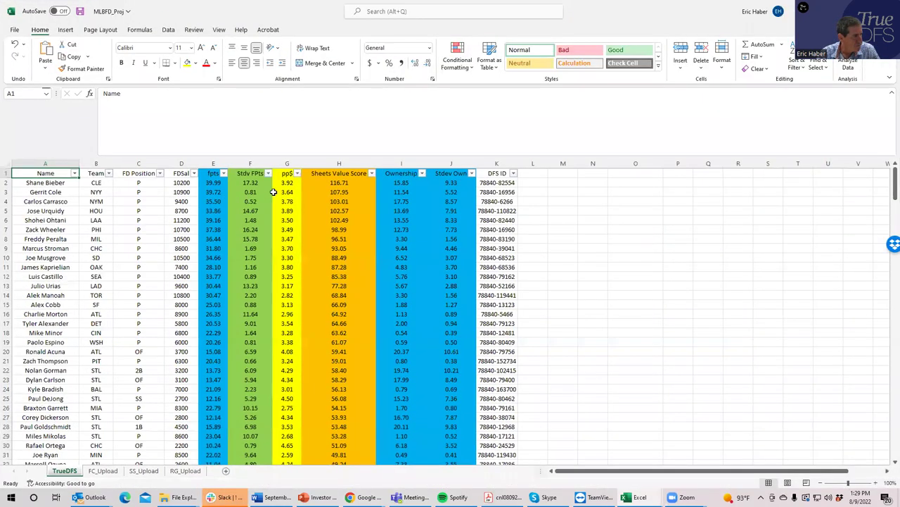
- In MLBDK_Proj's TrueDFS sheet, check salaries: Dickerson 2000, Nootbaar 2300, Grossman 2000
key("alt+Tab")
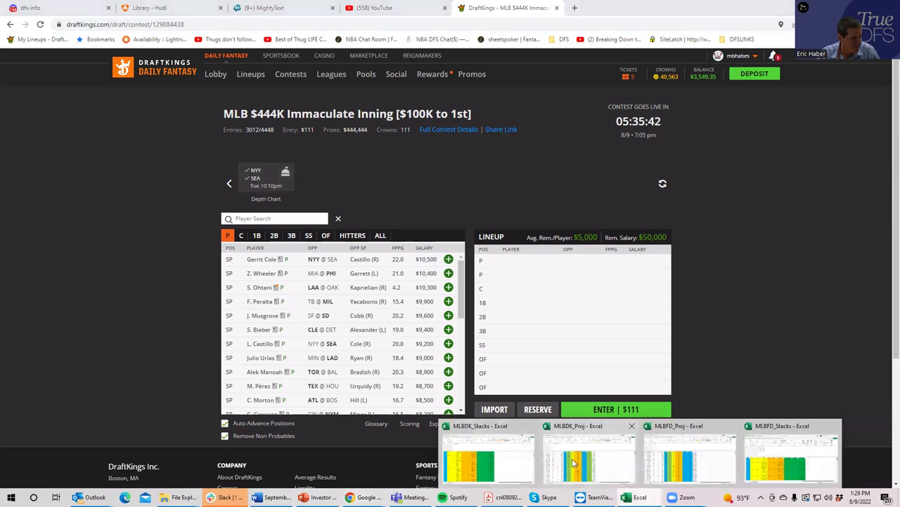
left_click(492, 450)
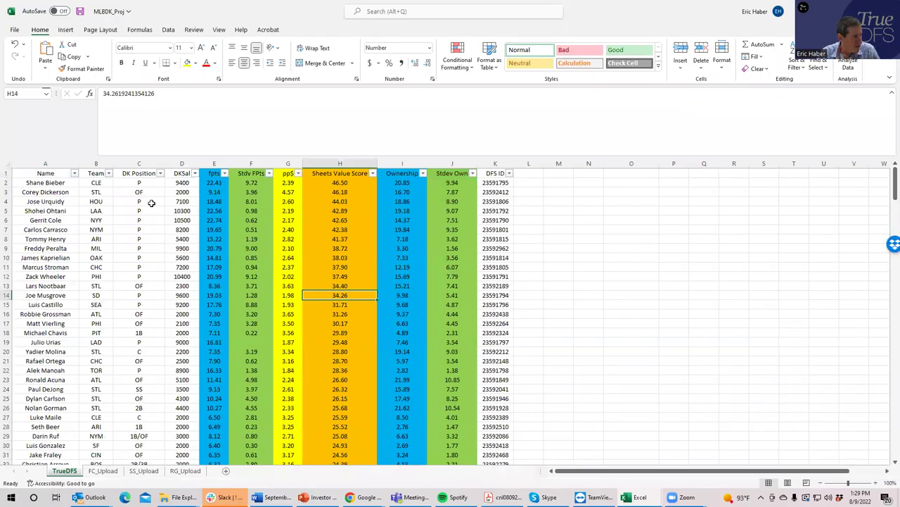
left_click(139, 194)
left_click(187, 192)
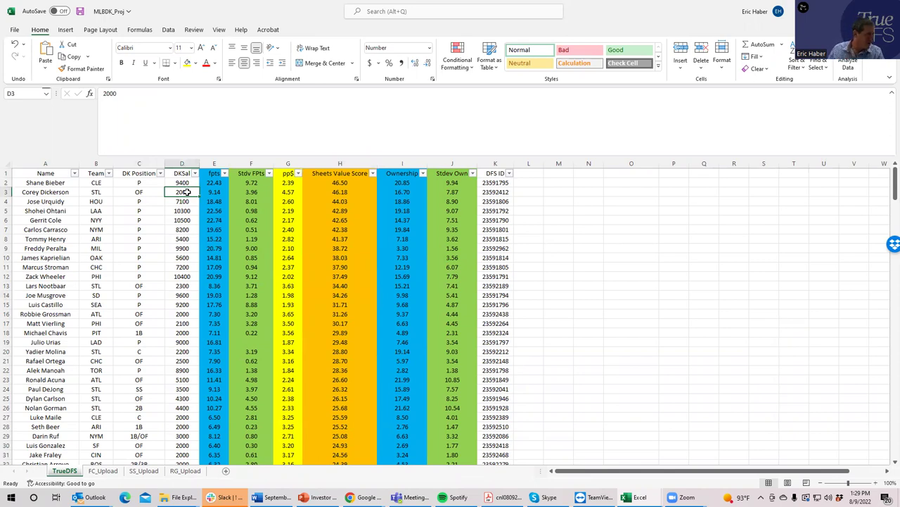
left_click(176, 285)
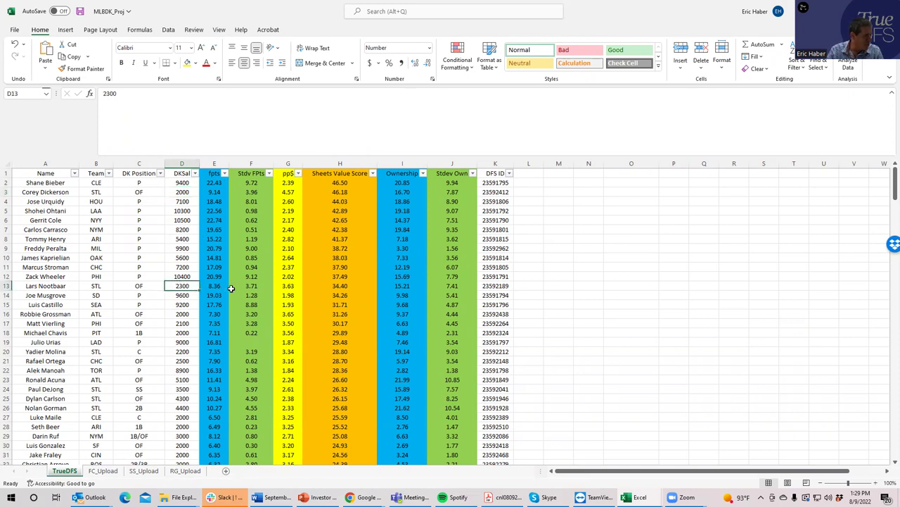
left_click(180, 314)
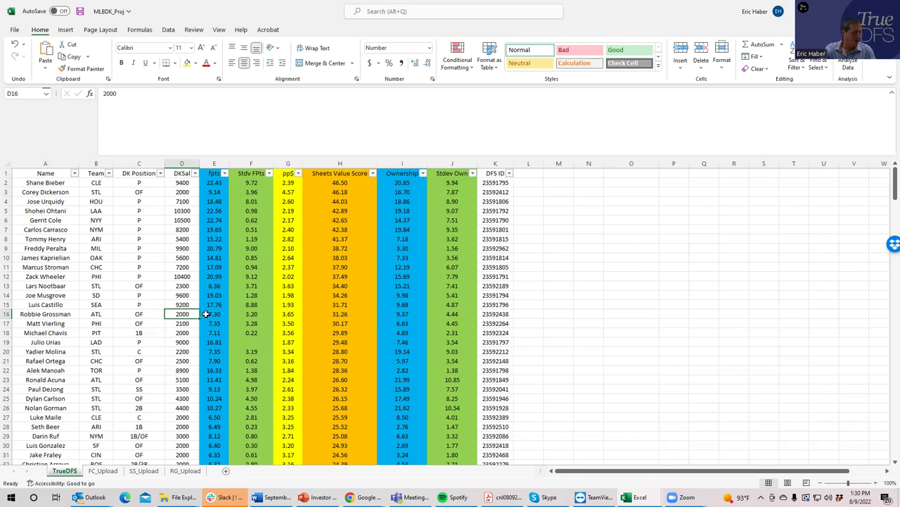
mouse_move(355, 496)
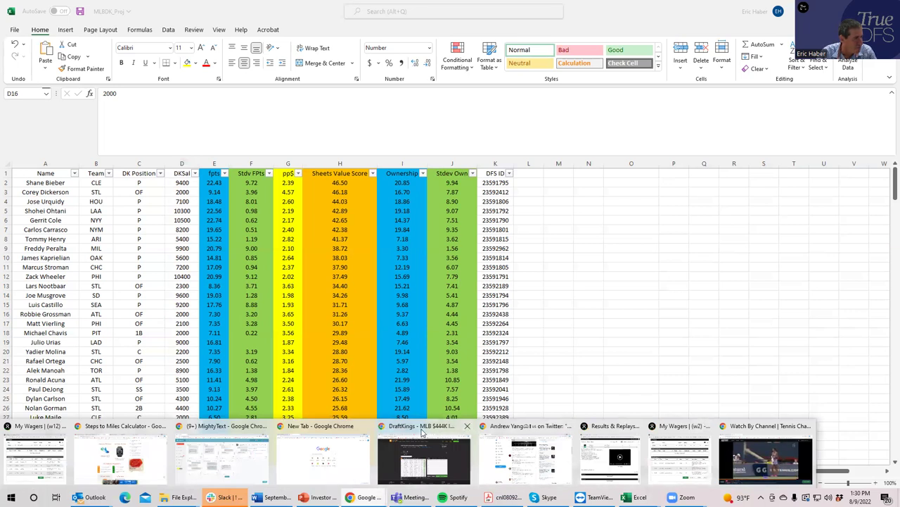
- Go to sabersim.com and load MLB projections for the DraftKings 7:05PM (14 games) Main slate
left_click(422, 432)
left_click(209, 24)
type("sa")
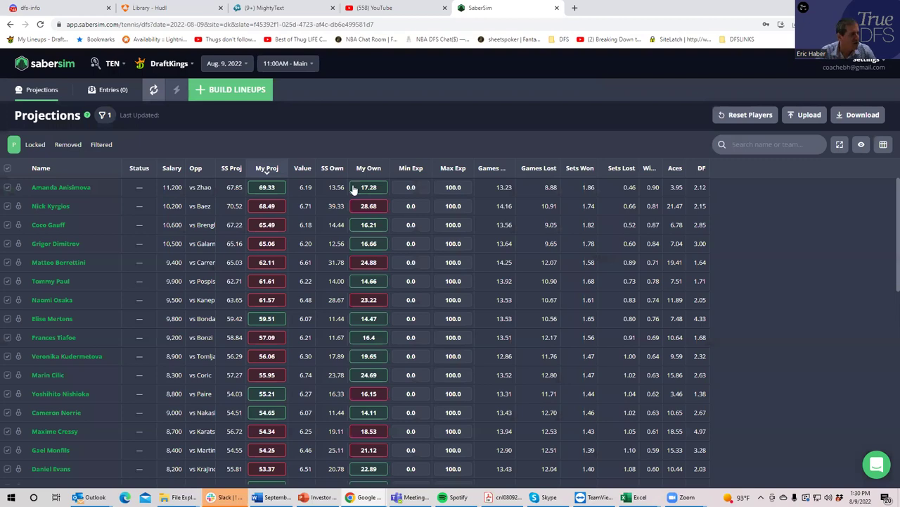
left_click(112, 63)
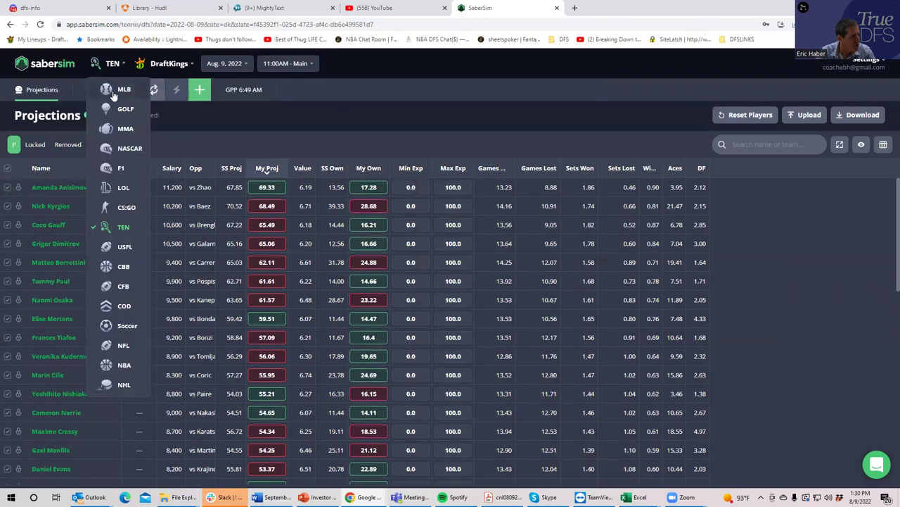
left_click(113, 92)
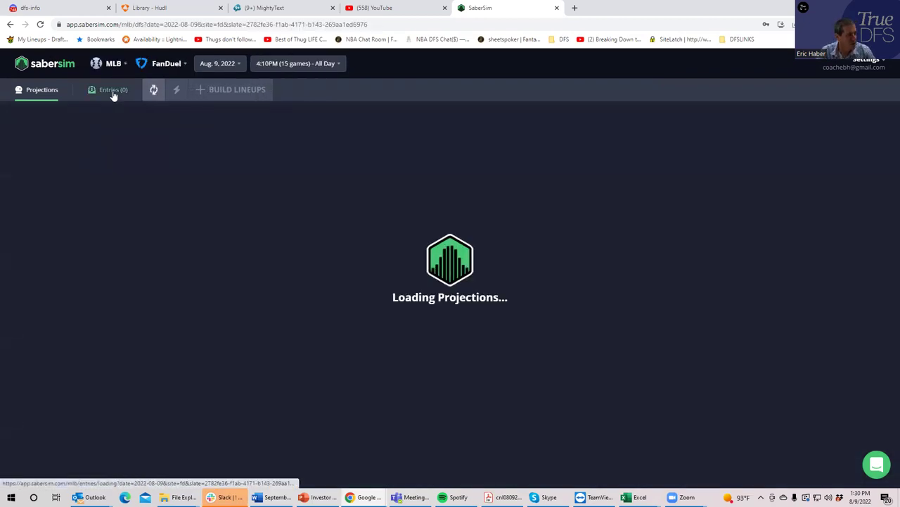
left_click(310, 65)
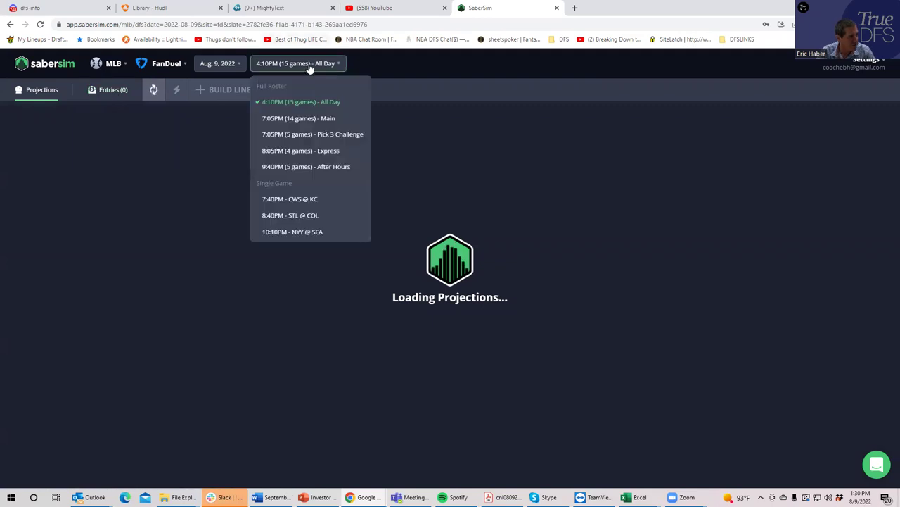
left_click(290, 118)
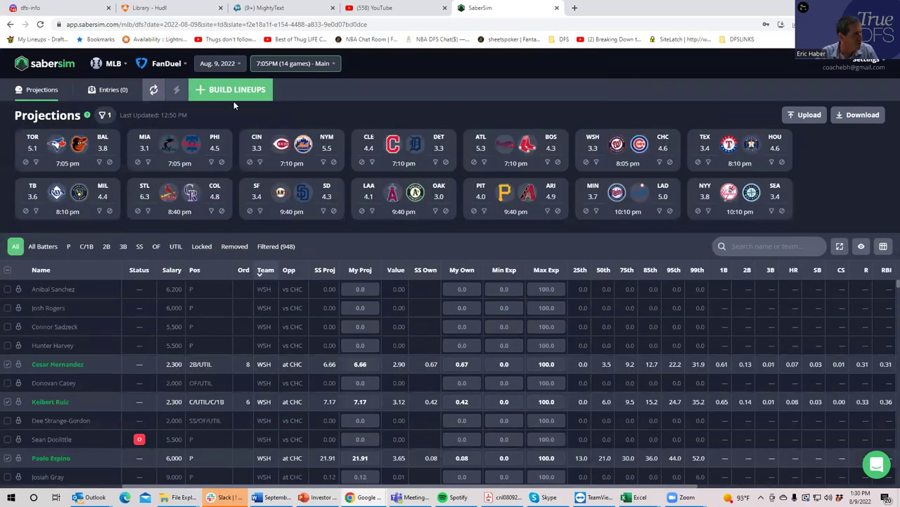
left_click(169, 65)
left_click(168, 92)
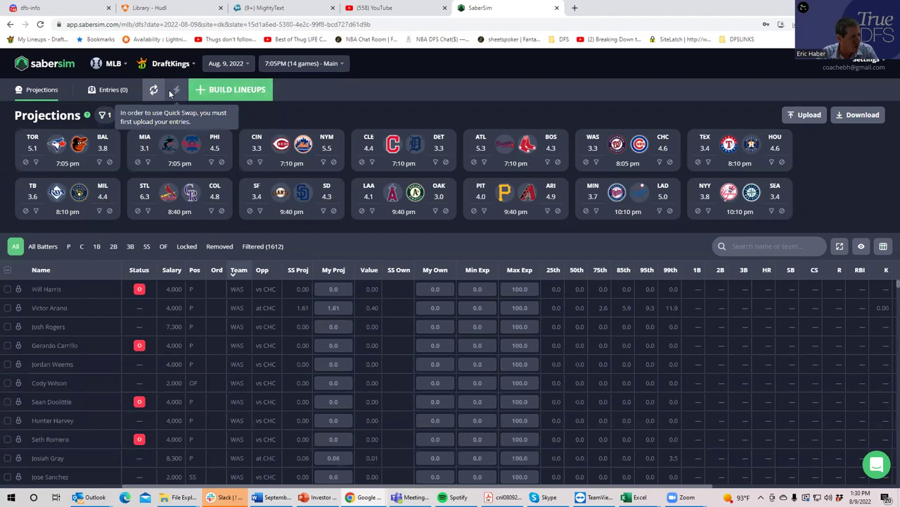
- Upload the KrugMLB MLBDK_Sim CSV as custom projections, excluding unlisted players, and save
left_click(804, 115)
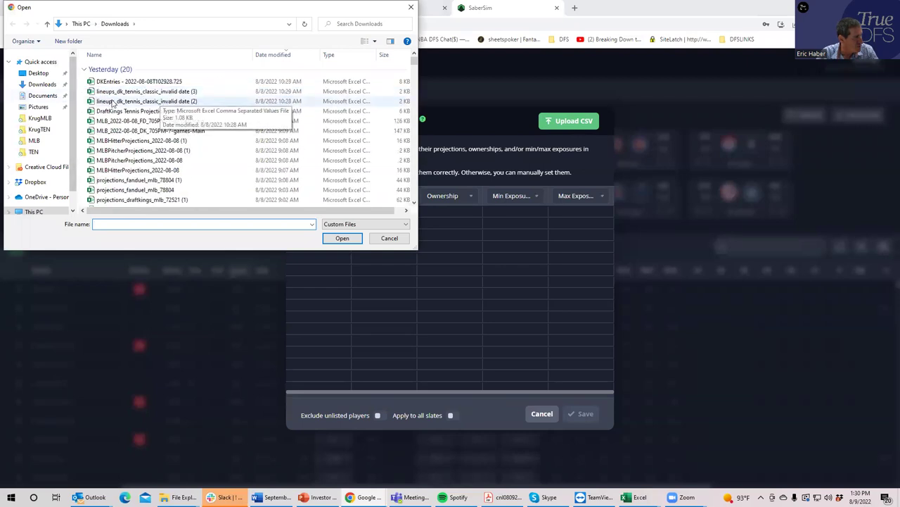
left_click(42, 118)
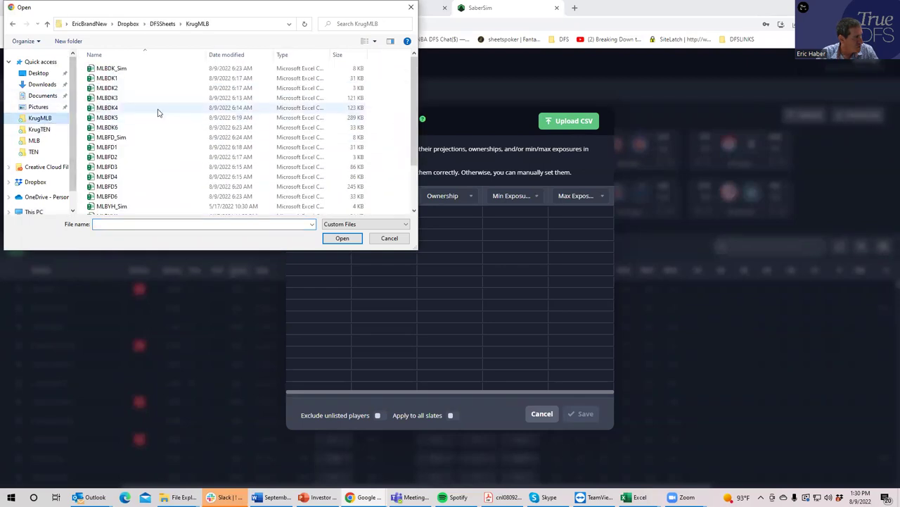
left_click(113, 68)
left_click(340, 239)
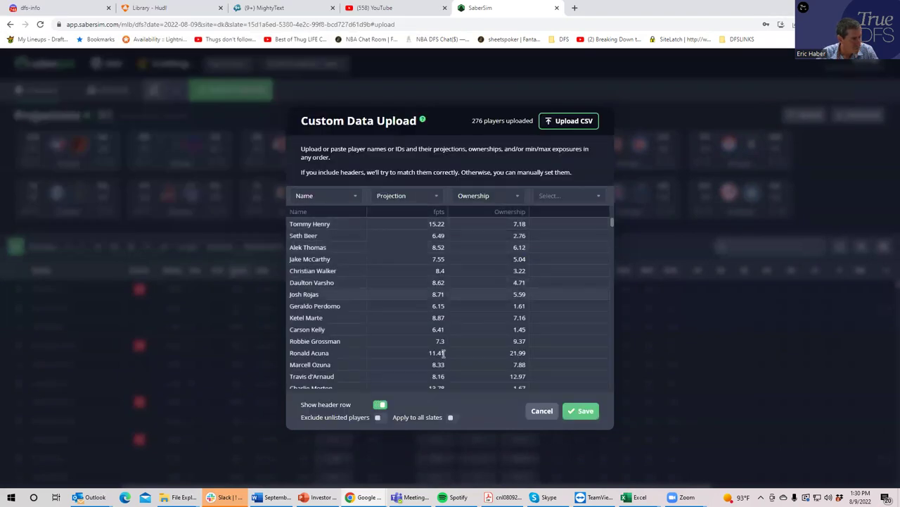
left_click(380, 417)
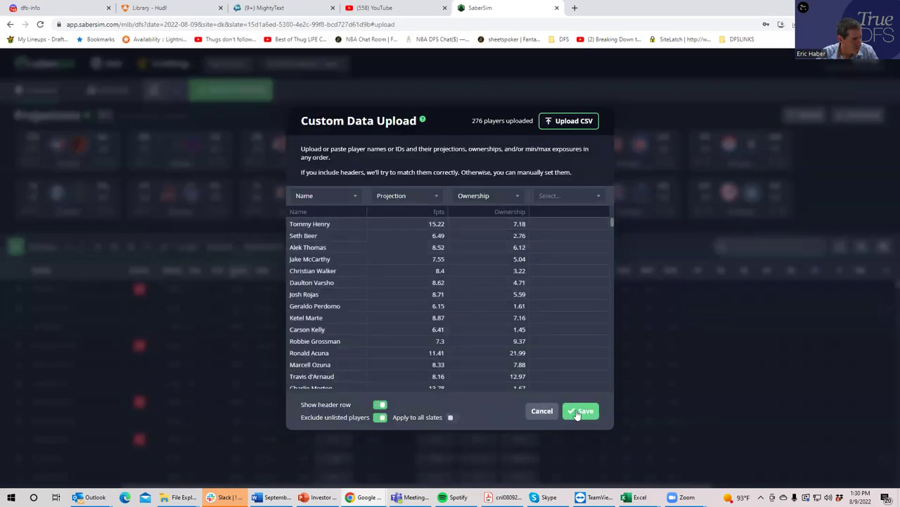
left_click(579, 411)
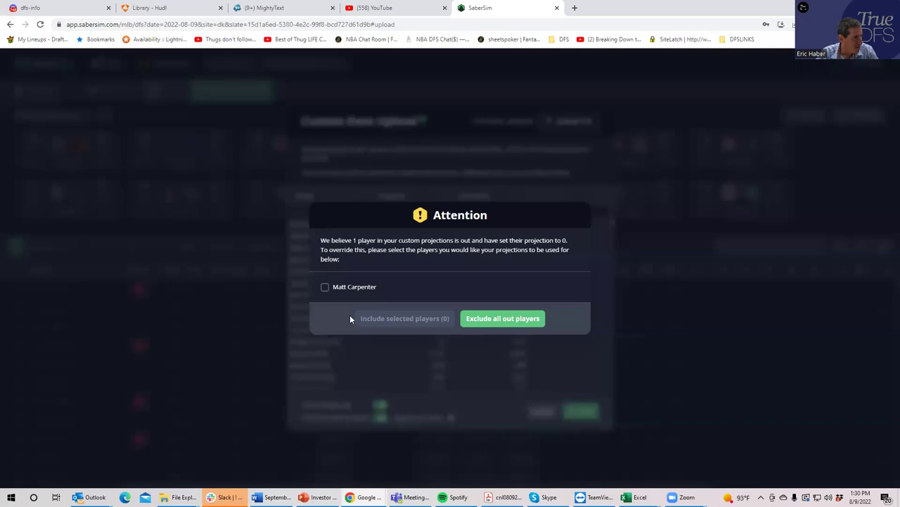
- Exclude players flagged as out, then start a GPP build of 150 lineups from a 1500-lineup pool
left_click(501, 319)
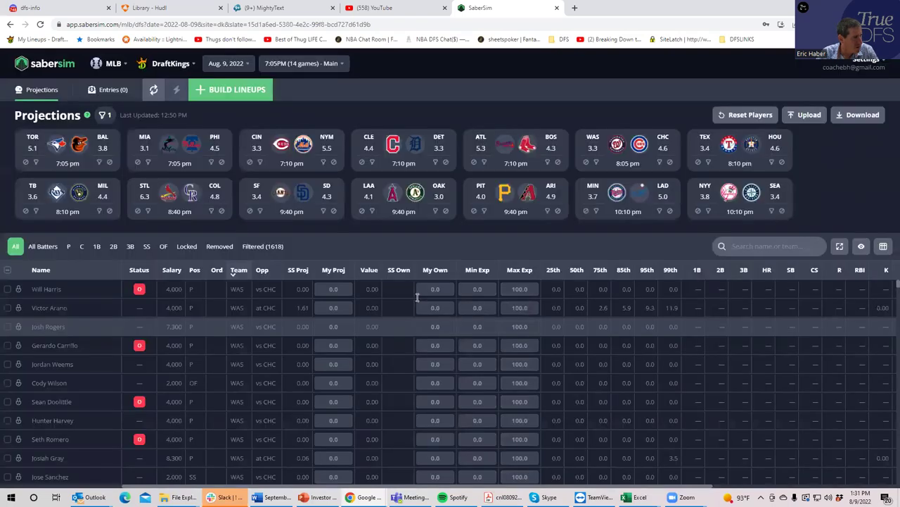
left_click(216, 96)
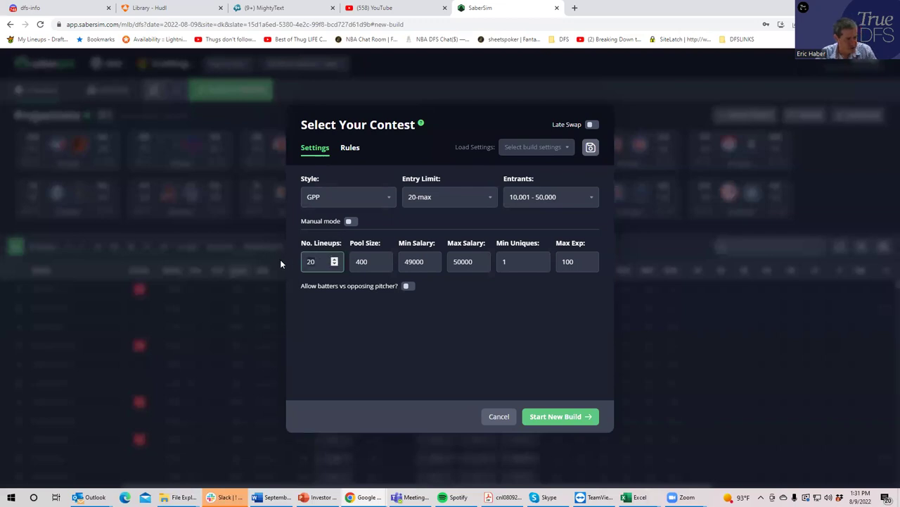
key("BackSpace")
key("BackSpace")
type("150")
left_click(347, 332)
left_click(366, 261)
key("BackSpace")
key("BackSpace")
key("BackSpace")
type("1500")
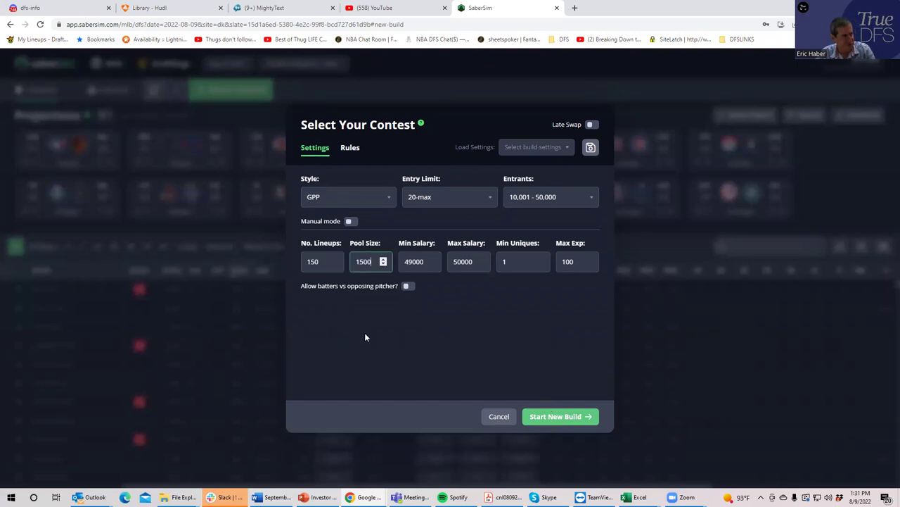
left_click(438, 366)
left_click(583, 417)
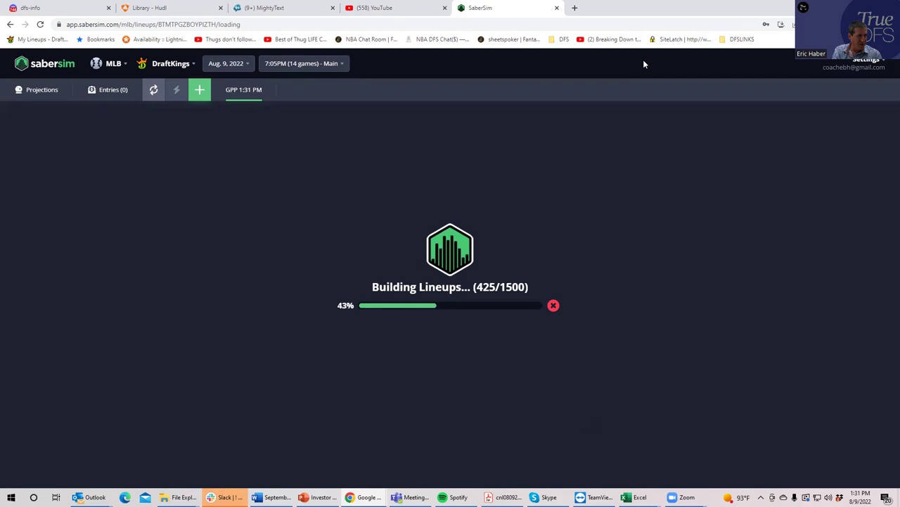
- Close the MightyText tab and review team stack exposures, with STL leading at 77.3%
left_click(333, 8)
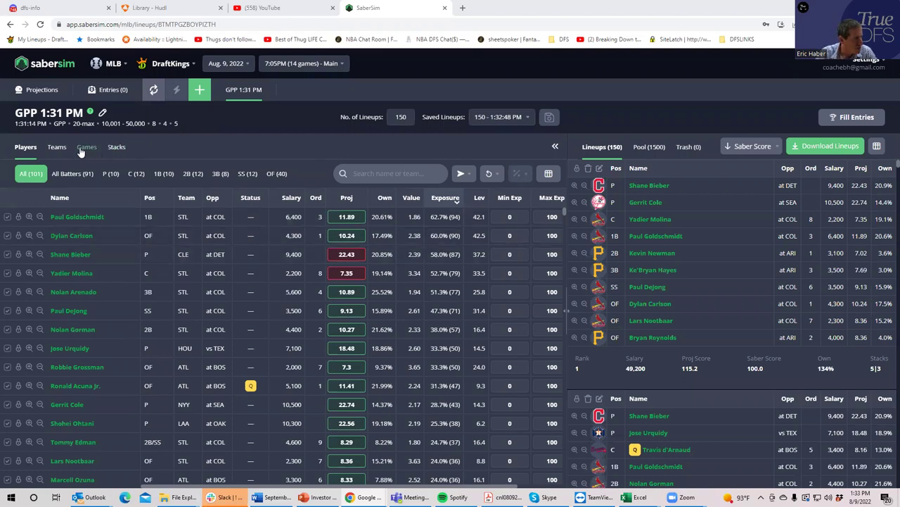
left_click(59, 149)
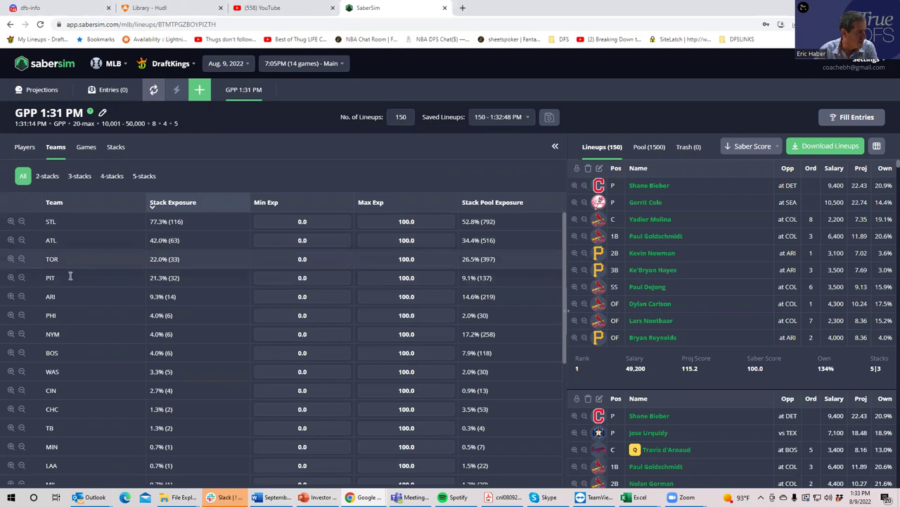
- Filter player exposures to the 10 pitchers, led by Shane Bieber at 58.0%
left_click(25, 148)
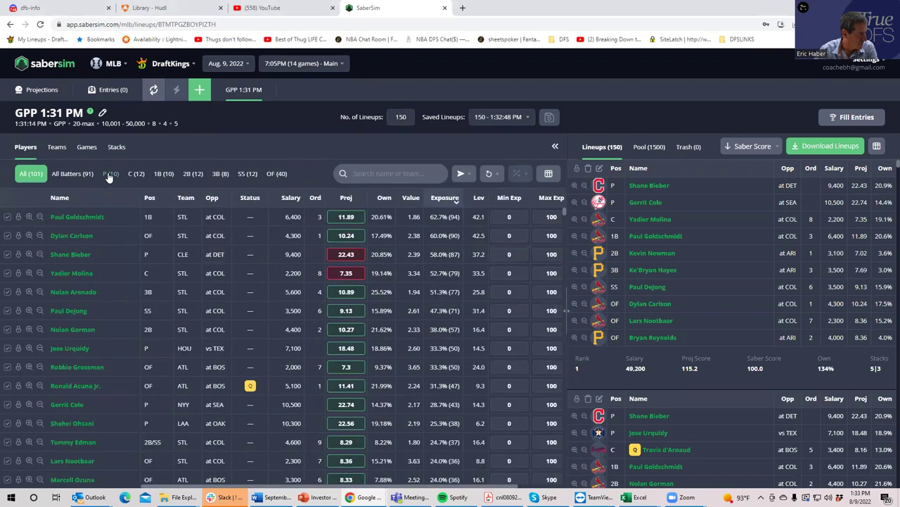
left_click(110, 173)
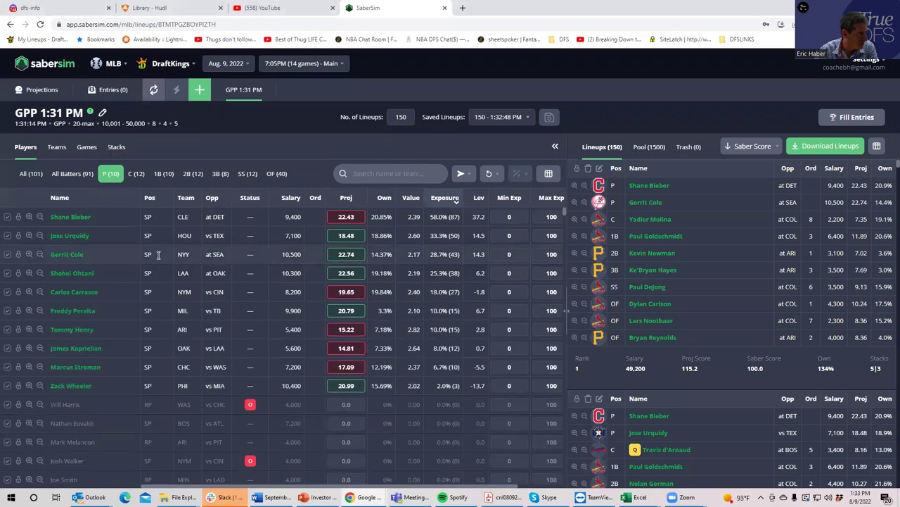